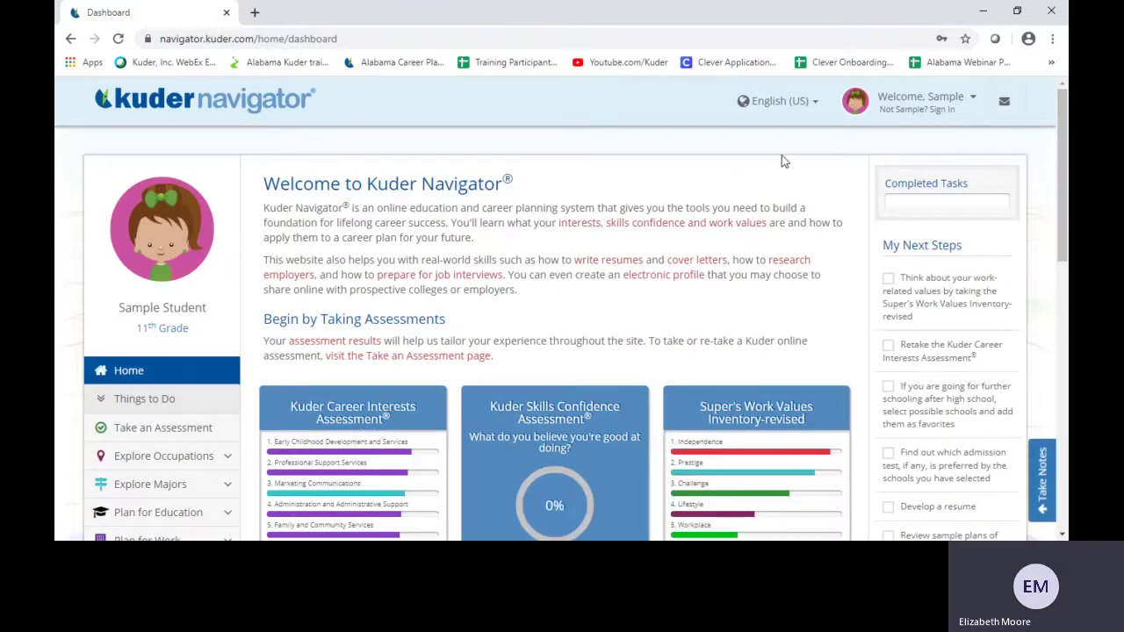
Switch the site language to Español, turn off the browser's page translation, and restore English (US).
{"action": "left_click", "coordinate": [790, 107]}
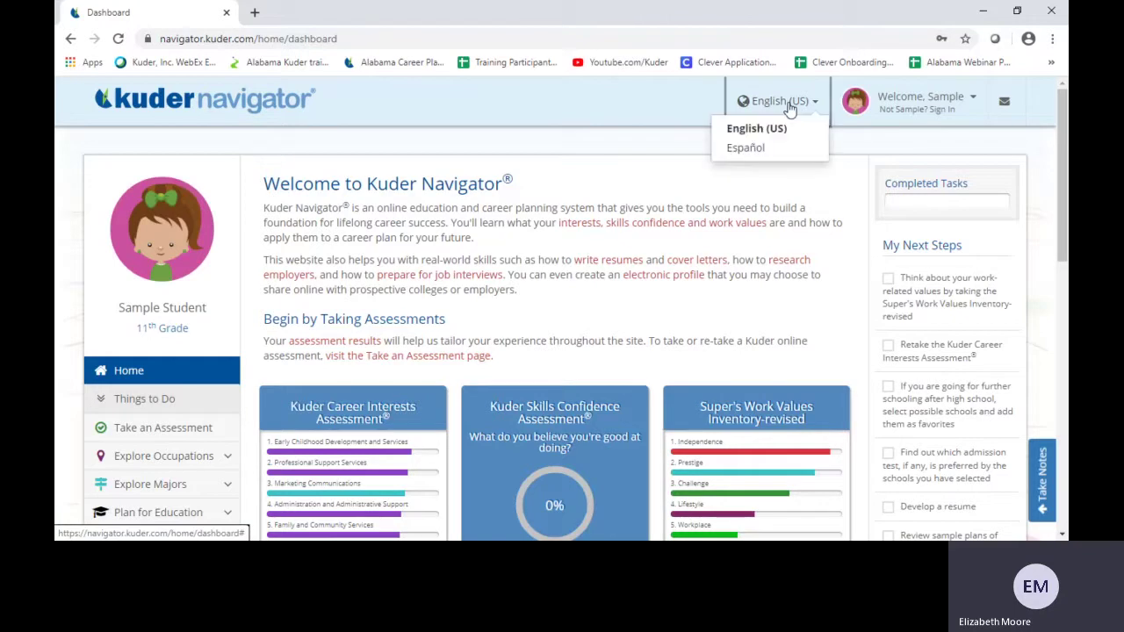
{"action": "left_click", "coordinate": [751, 149]}
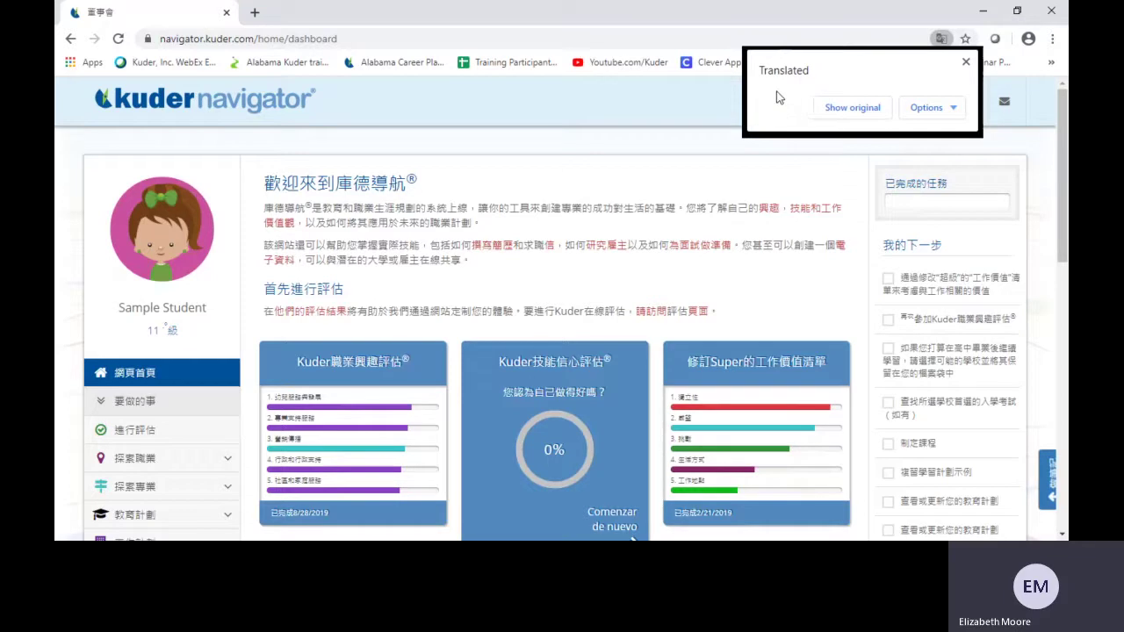
{"action": "left_click", "coordinate": [834, 108]}
{"action": "left_click", "coordinate": [834, 110]}
{"action": "left_click", "coordinate": [763, 131]}
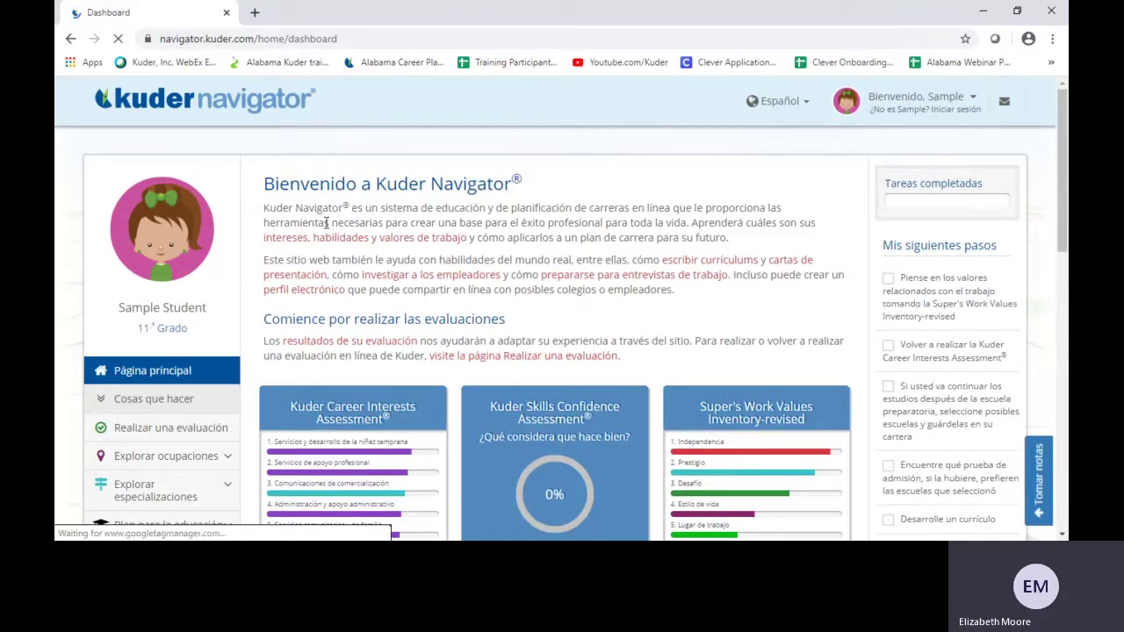
Look over the dashboard and open College Match under Plan for Education.
{"action": "left_click_drag", "start_coordinate": [1065, 173], "coordinate": [1068, 283]}
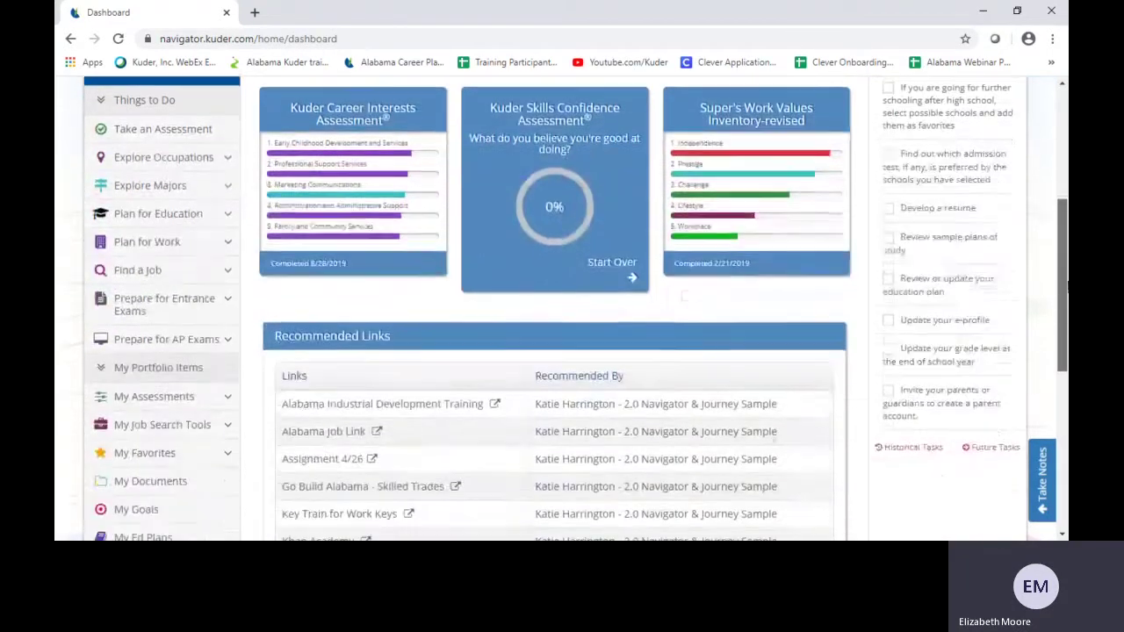
{"action": "scroll", "coordinate": [1067, 283], "scroll_direction": "down", "scroll_amount": 1}
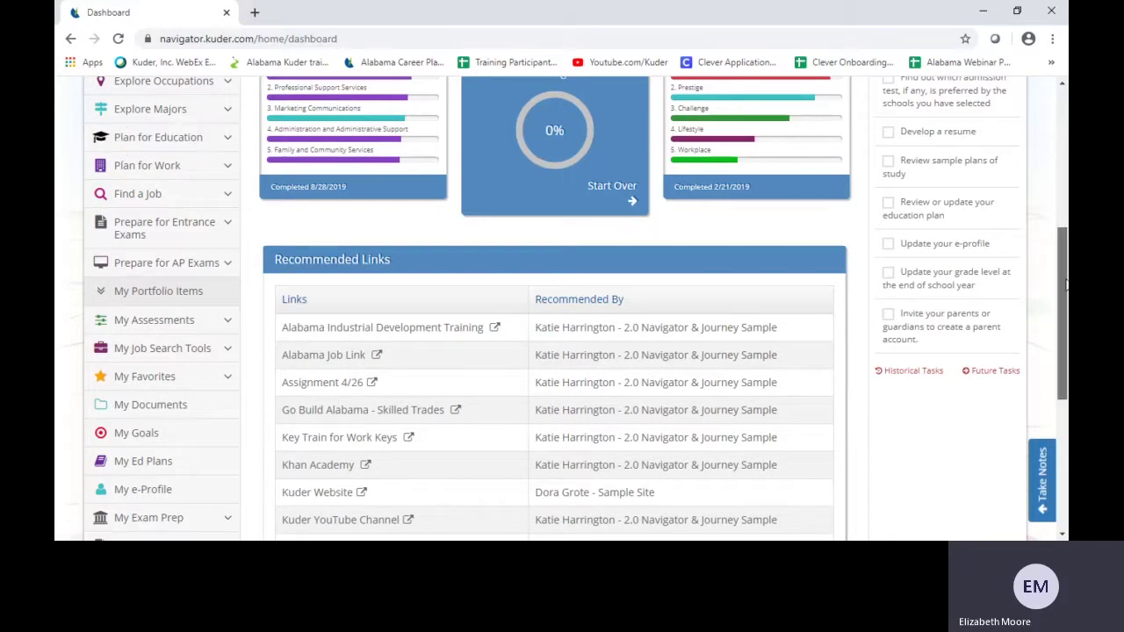
{"action": "scroll", "coordinate": [1067, 283], "scroll_direction": "up", "scroll_amount": 3}
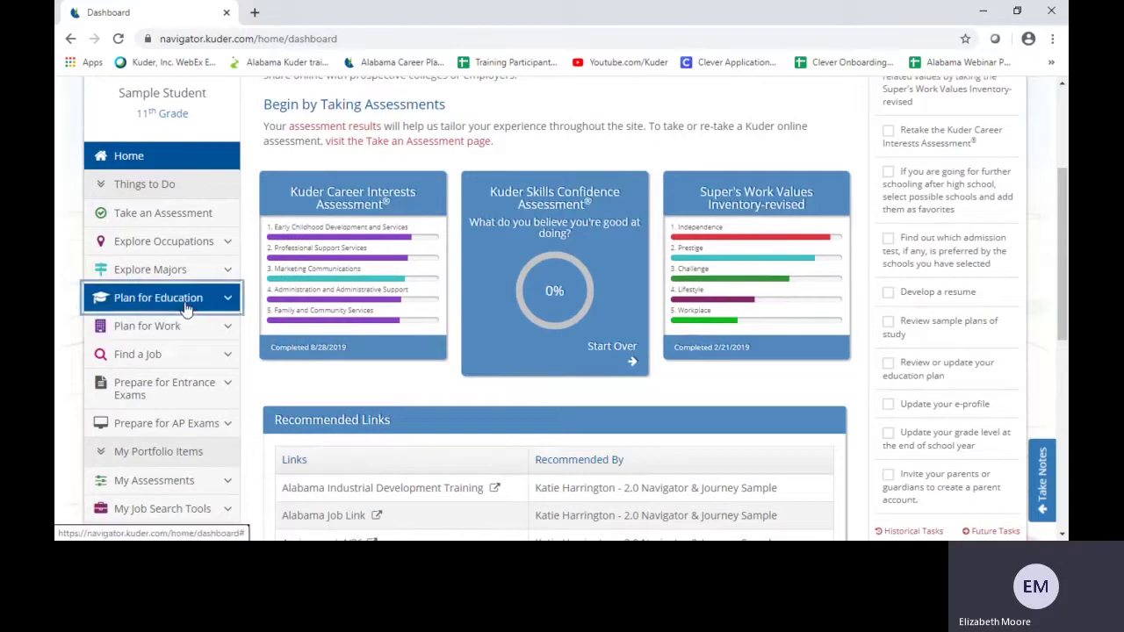
{"action": "left_click", "coordinate": [186, 307]}
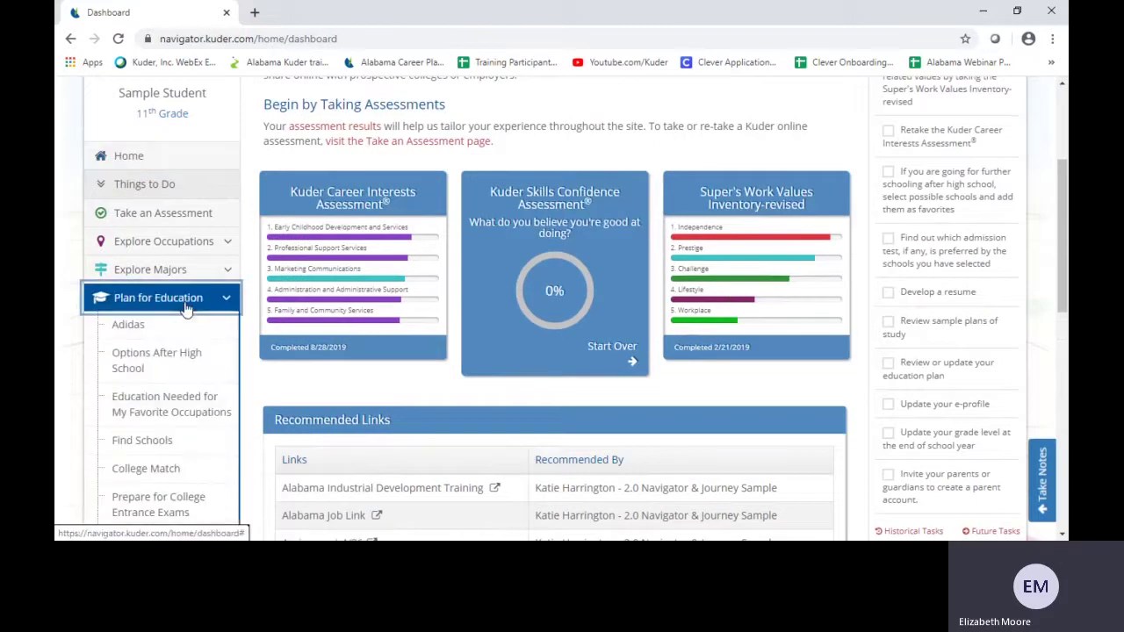
{"action": "left_click", "coordinate": [170, 471]}
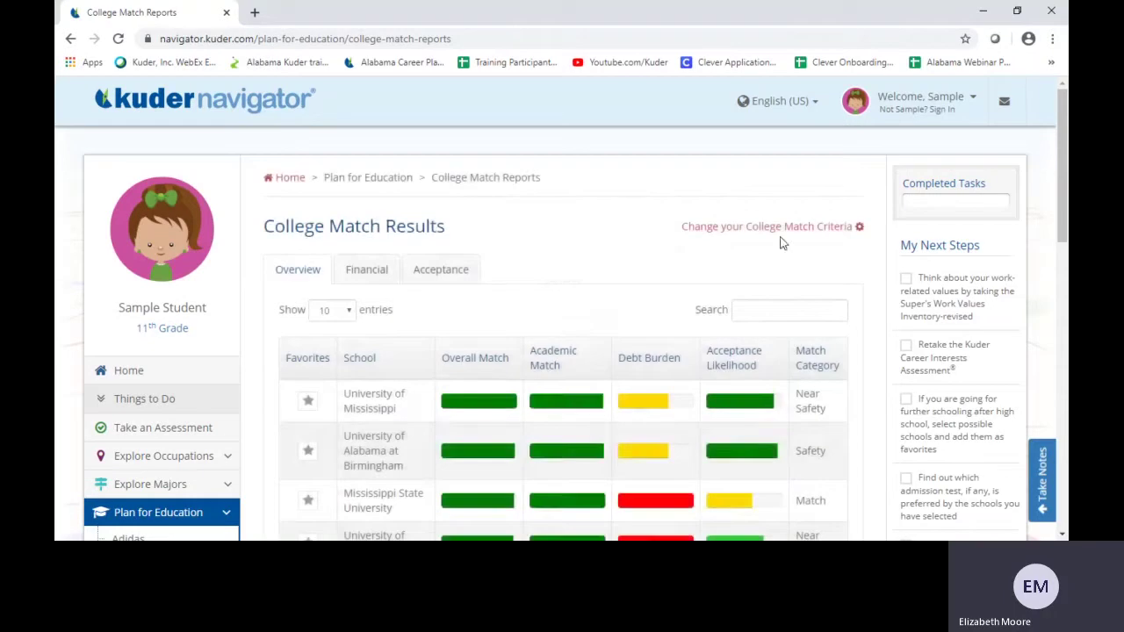
Open the College Match criteria and review the General and Academic Information through to the Financial section.
{"action": "left_click", "coordinate": [839, 231]}
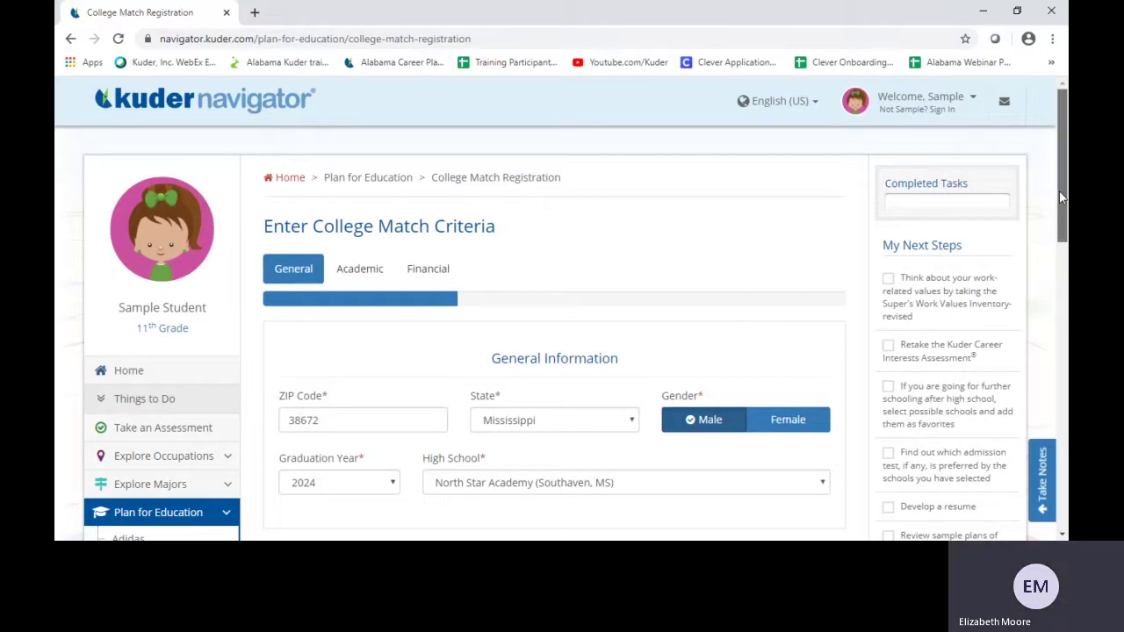
{"action": "scroll", "coordinate": [618, 283], "scroll_direction": "down", "scroll_amount": 3}
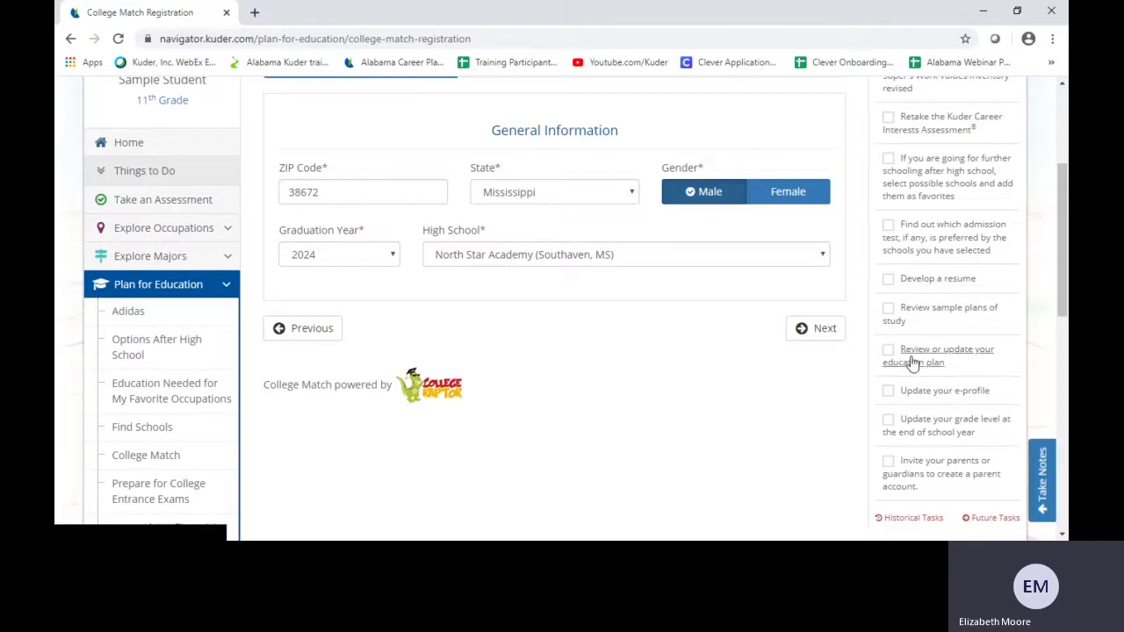
{"action": "left_click", "coordinate": [822, 330]}
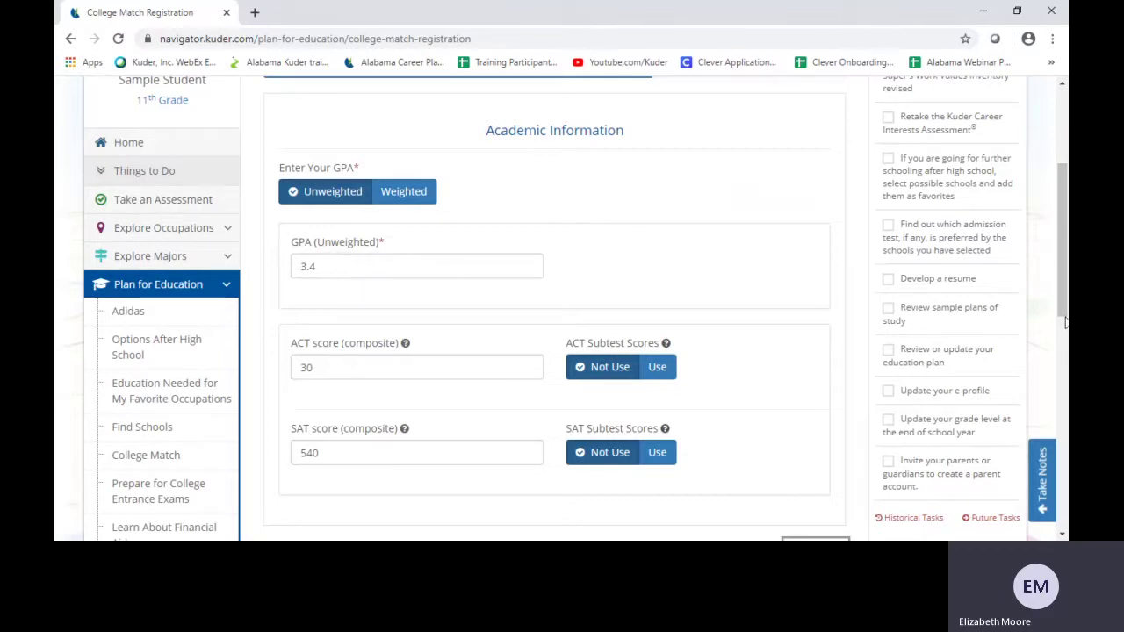
{"action": "scroll", "coordinate": [1065, 312], "scroll_direction": "down", "scroll_amount": 2}
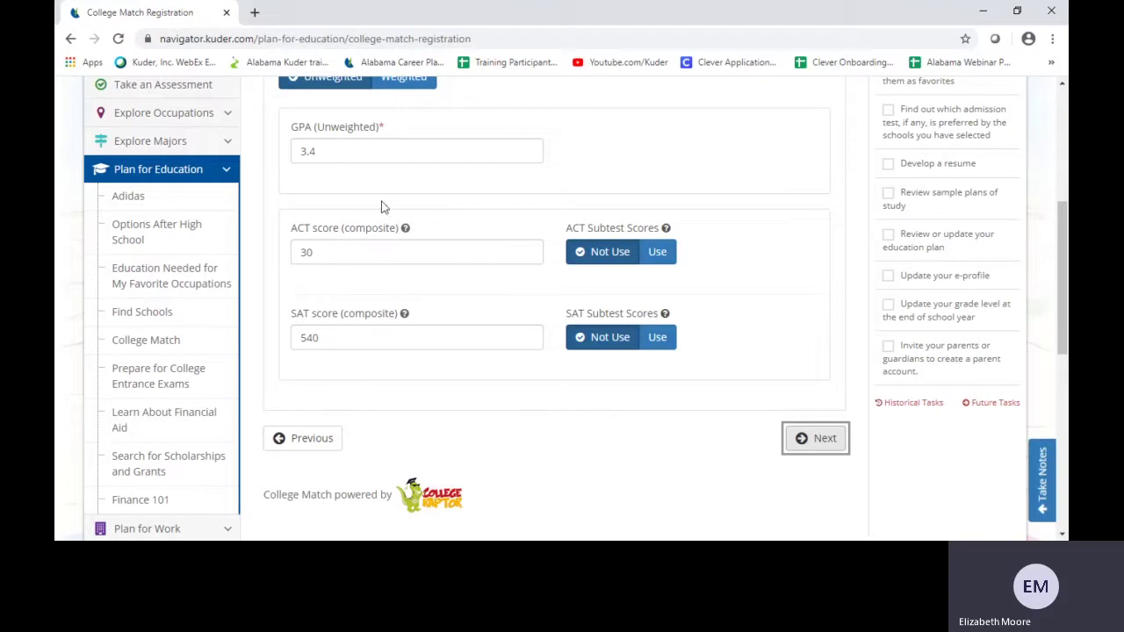
{"action": "left_click", "coordinate": [824, 450]}
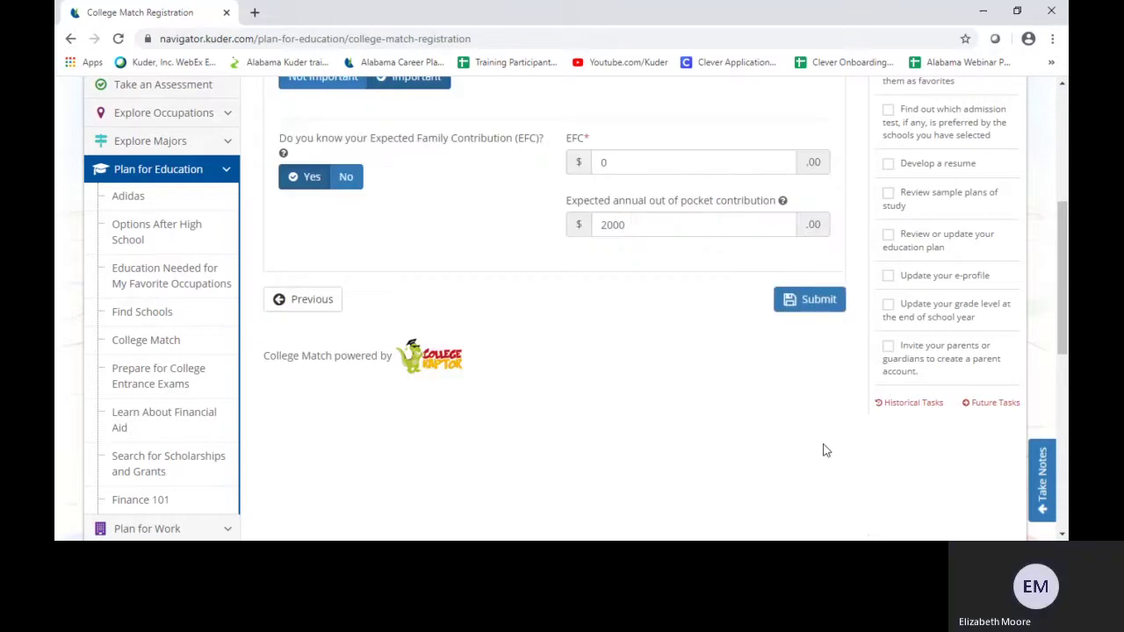
Try both cost-importance options, ending on Important, and answer No to knowing the Expected Family Contribution to view the family questions.
{"action": "left_click_drag", "start_coordinate": [1059, 230], "coordinate": [1060, 181]}
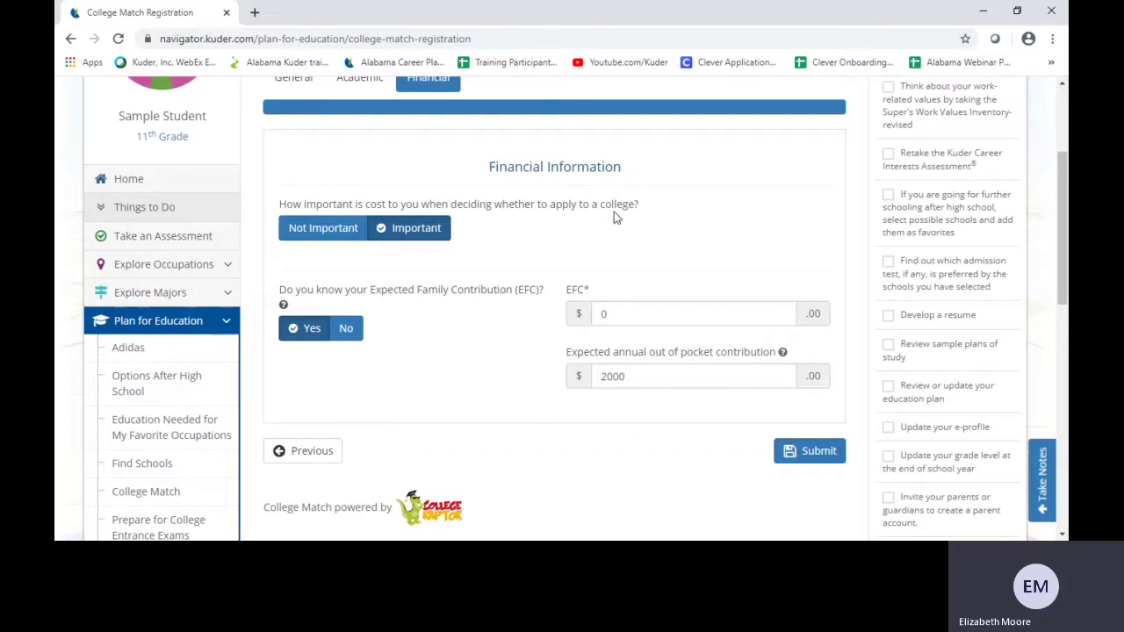
{"action": "left_click", "coordinate": [310, 232]}
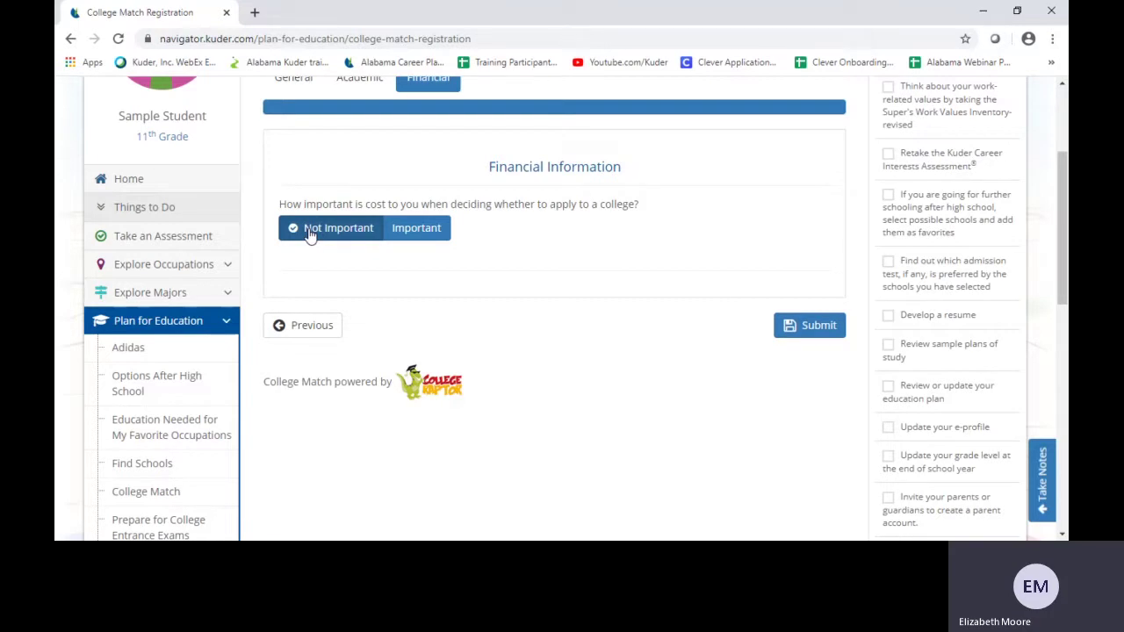
{"action": "left_click", "coordinate": [411, 233]}
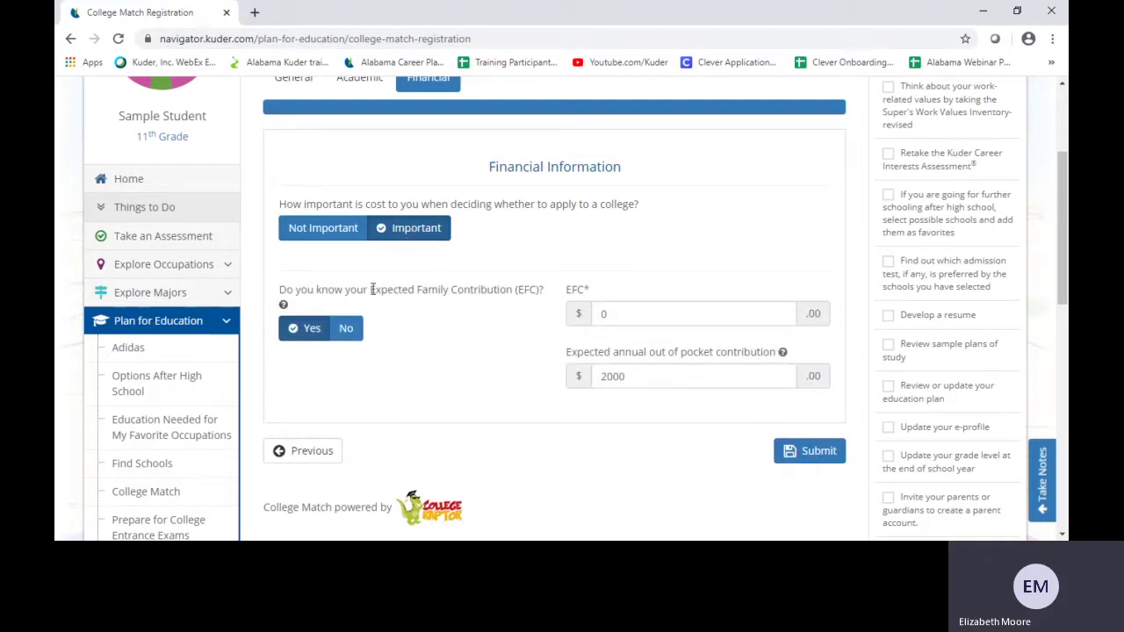
{"action": "left_click_drag", "start_coordinate": [371, 290], "coordinate": [513, 292]}
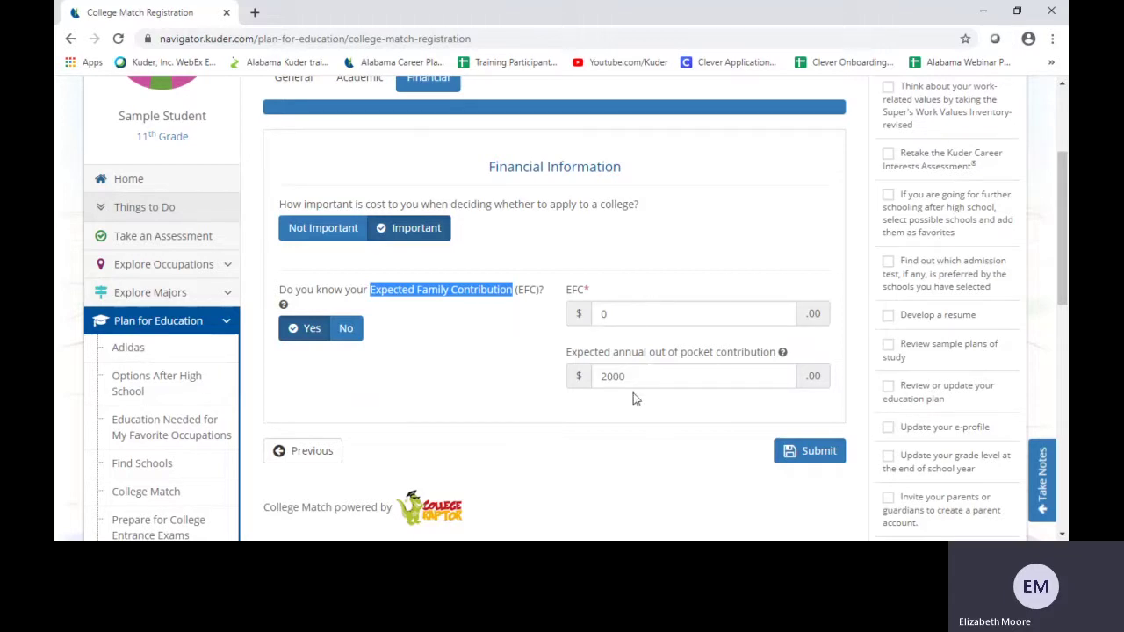
{"action": "left_click", "coordinate": [345, 329]}
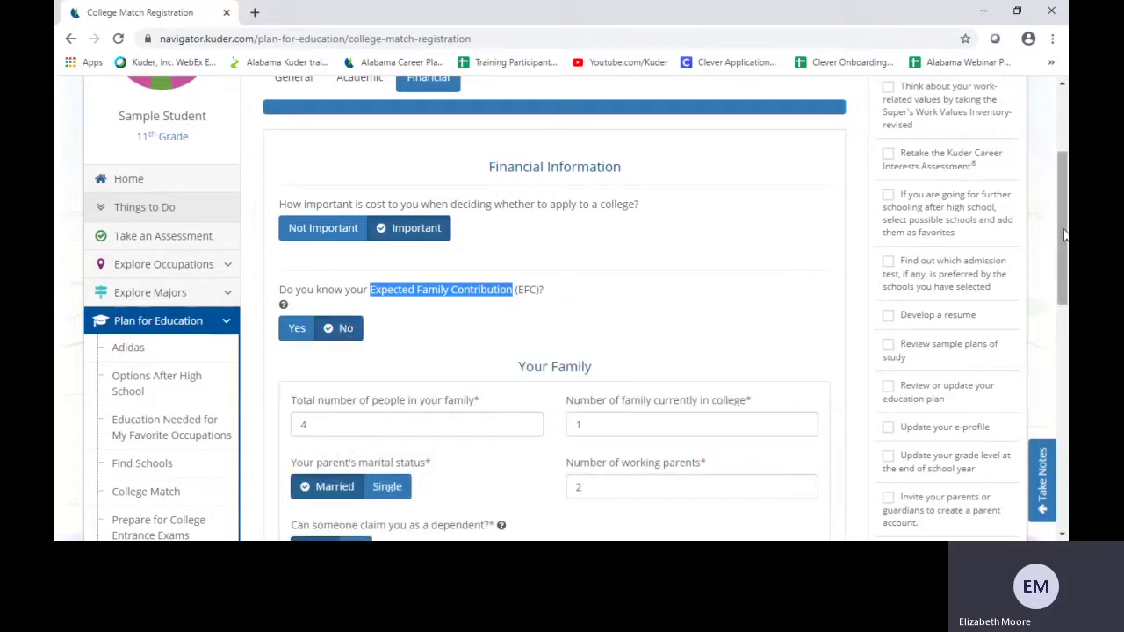
{"action": "left_click_drag", "start_coordinate": [1065, 235], "coordinate": [1067, 261]}
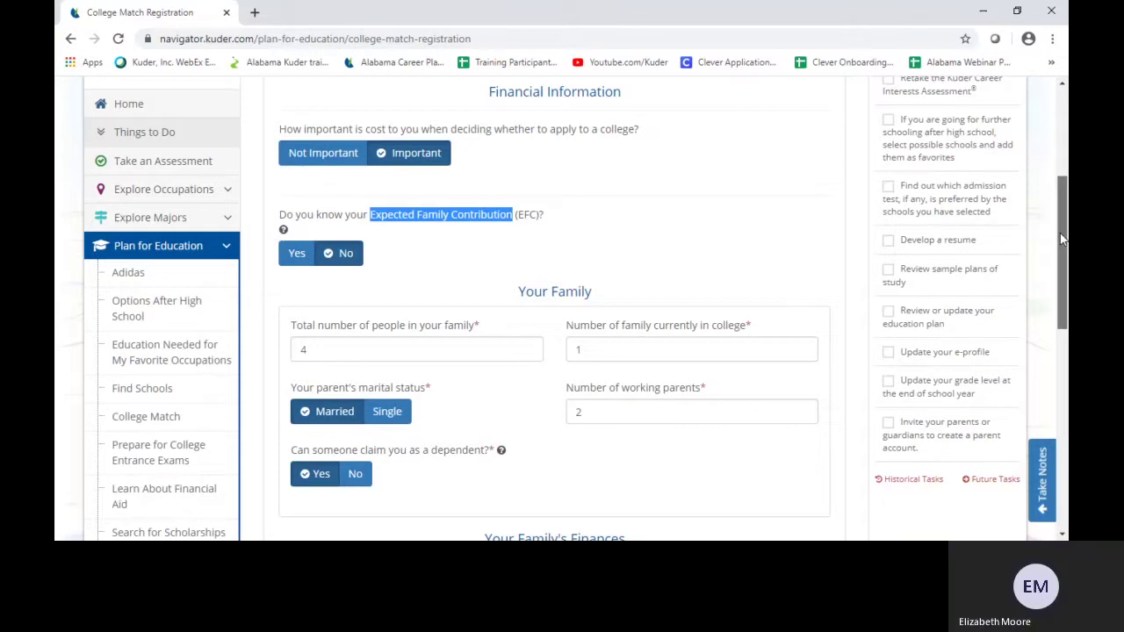
{"action": "left_click_drag", "start_coordinate": [1066, 244], "coordinate": [1066, 251]}
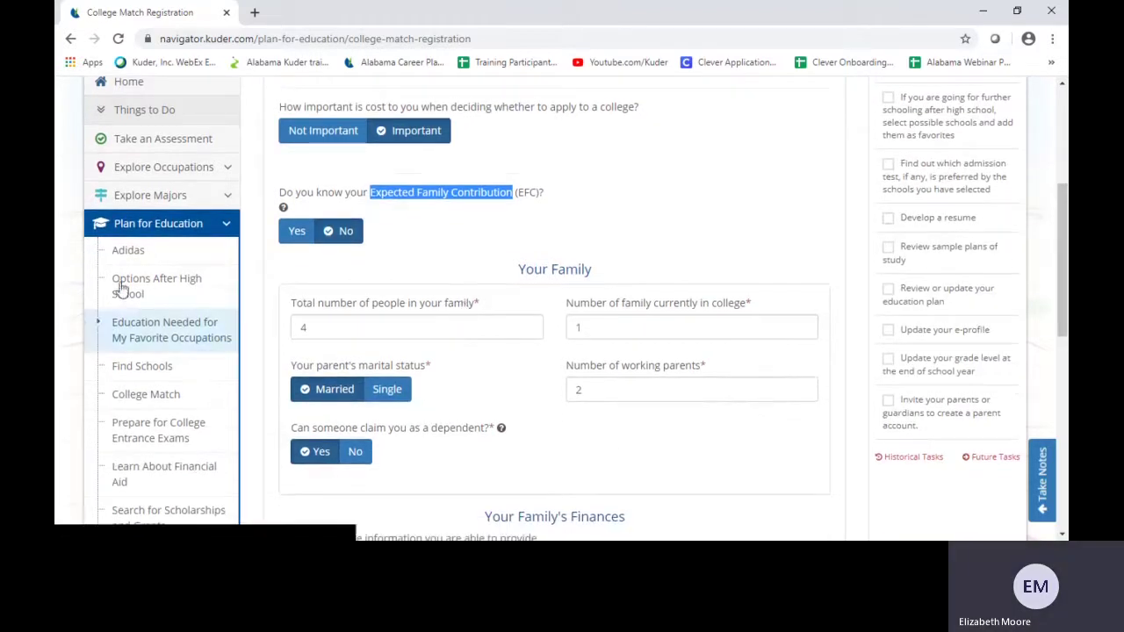
Return to the College Match results and sort the schools by acceptance likelihood, highest first.
{"action": "left_click", "coordinate": [166, 400]}
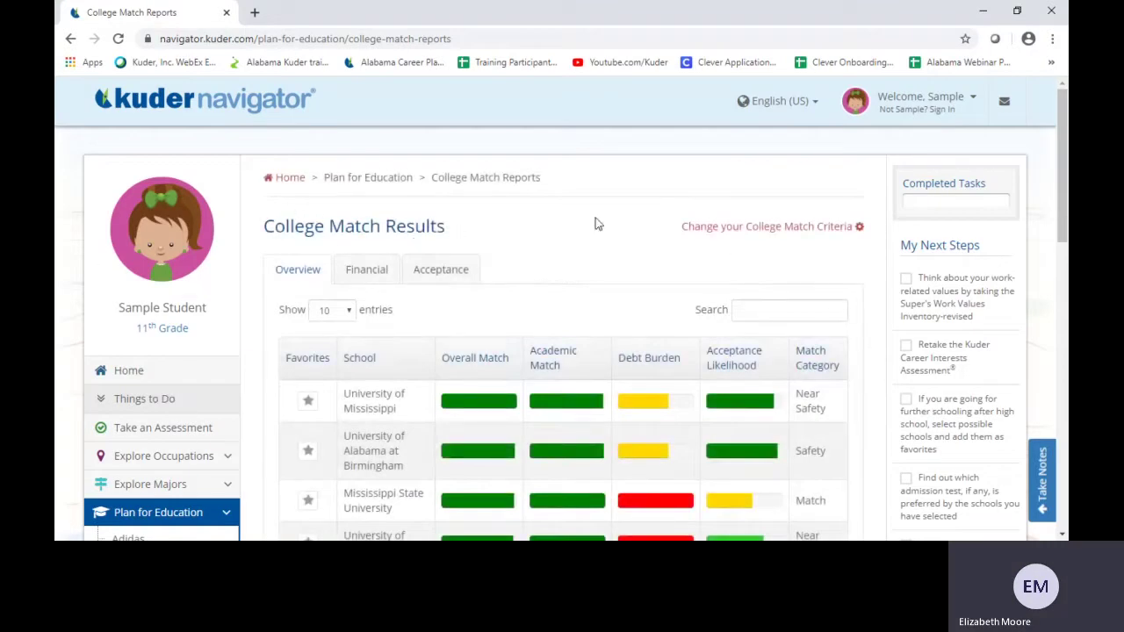
{"action": "left_click_drag", "start_coordinate": [1068, 211], "coordinate": [1063, 264]}
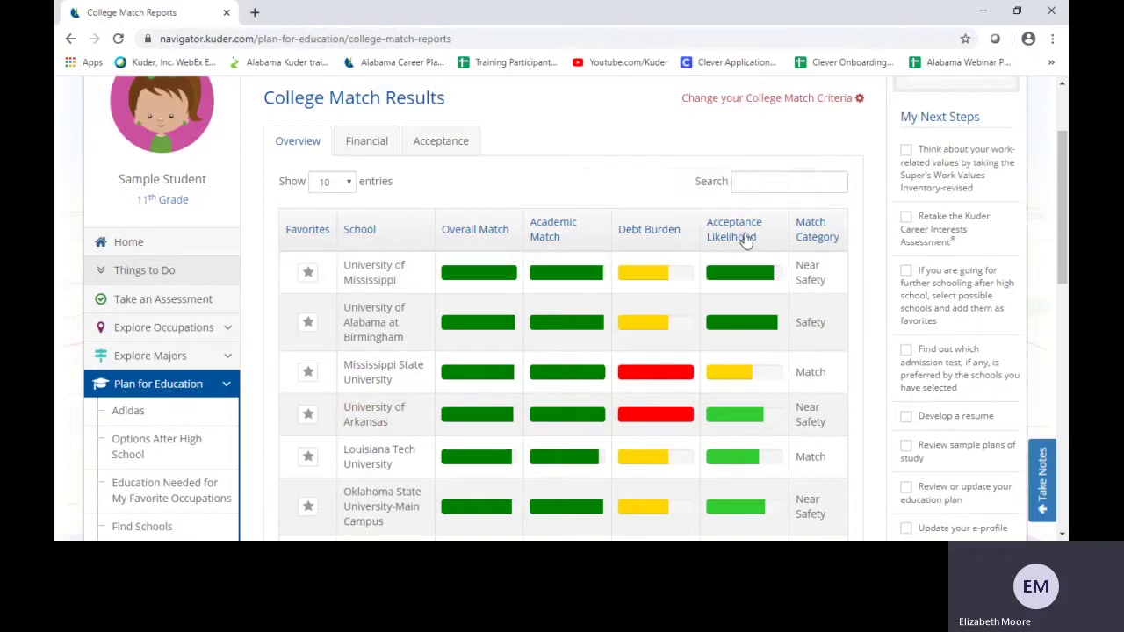
{"action": "left_click", "coordinate": [737, 228]}
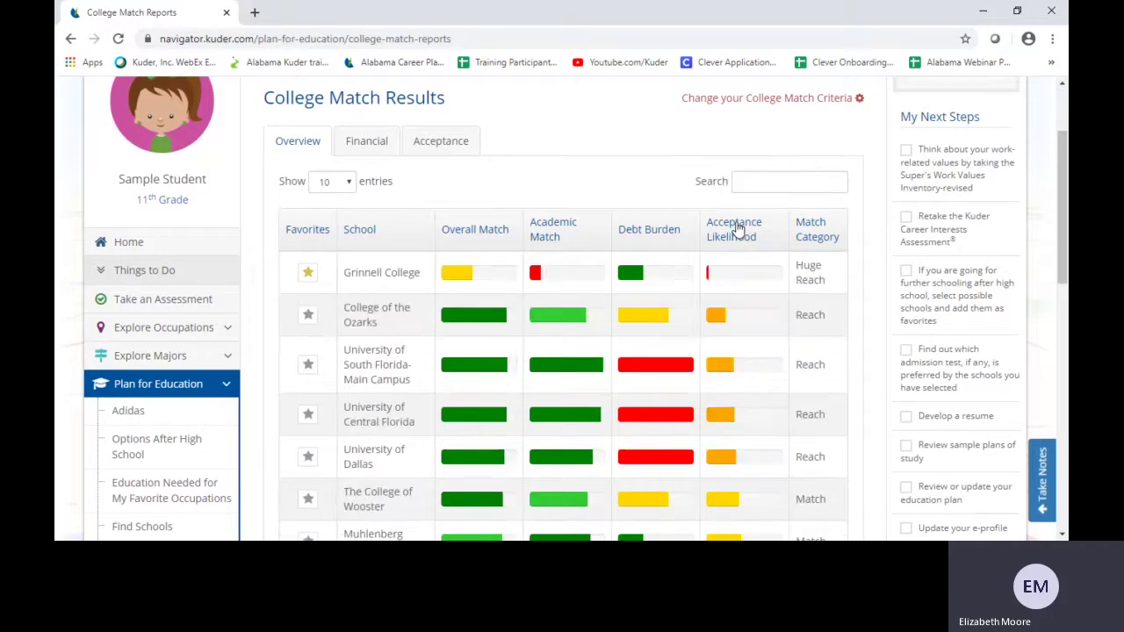
{"action": "left_click", "coordinate": [738, 228]}
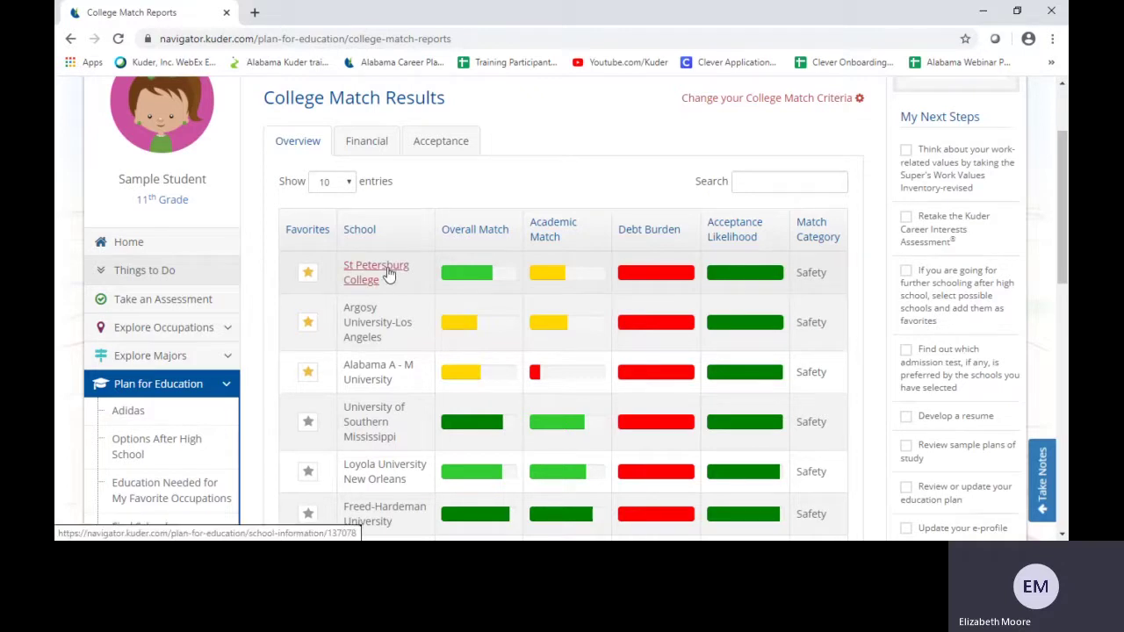
Sort the matched schools by debt burden, lowest first, and open Berea College's page to review its match ratings and contact information.
{"action": "left_click", "coordinate": [648, 233]}
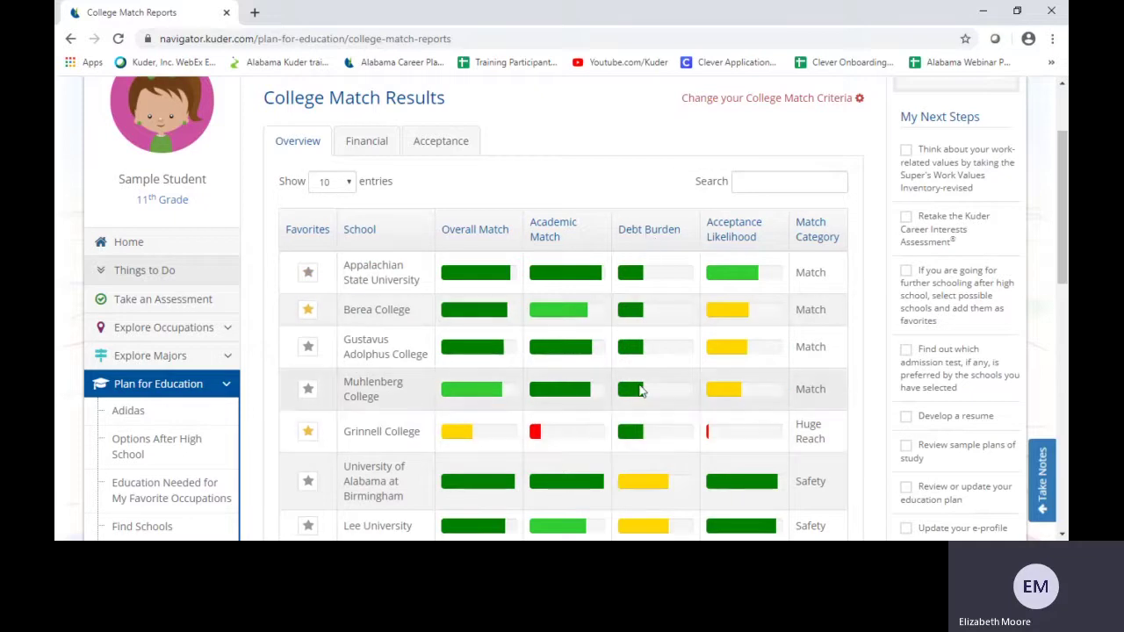
{"action": "left_click", "coordinate": [396, 316]}
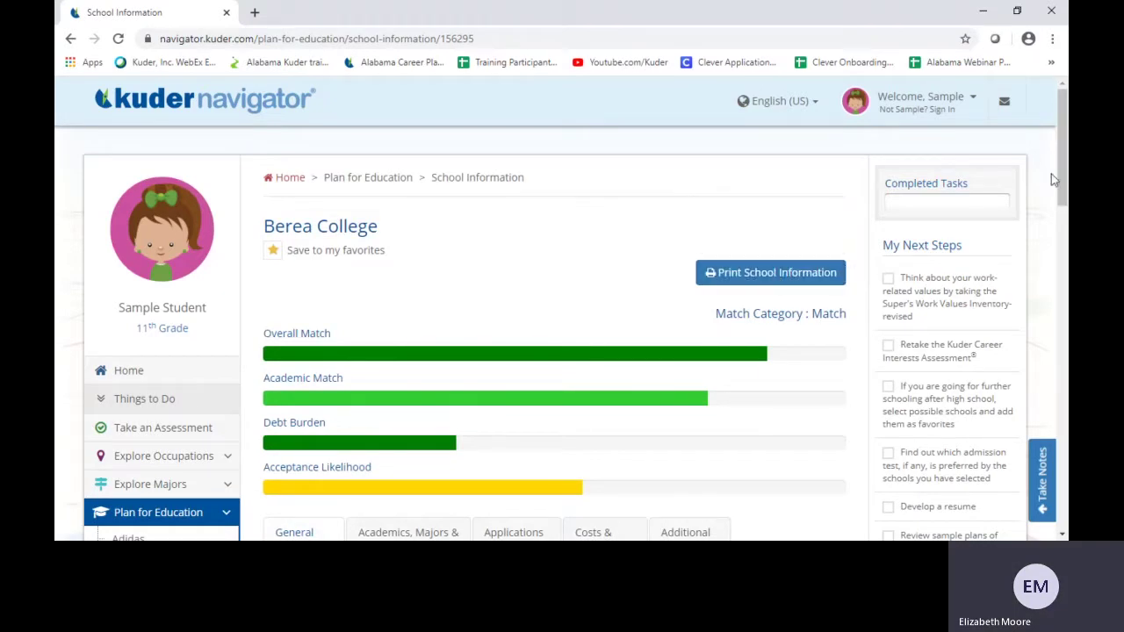
{"action": "left_click_drag", "start_coordinate": [1063, 179], "coordinate": [1067, 212]}
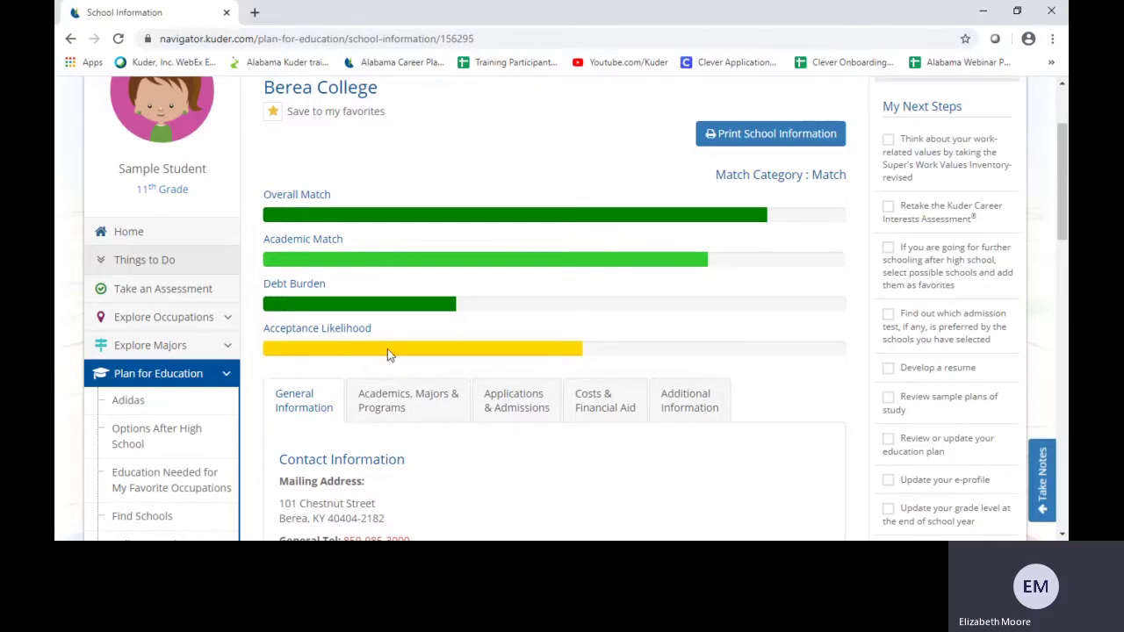
{"action": "left_click_drag", "start_coordinate": [1062, 203], "coordinate": [1063, 256]}
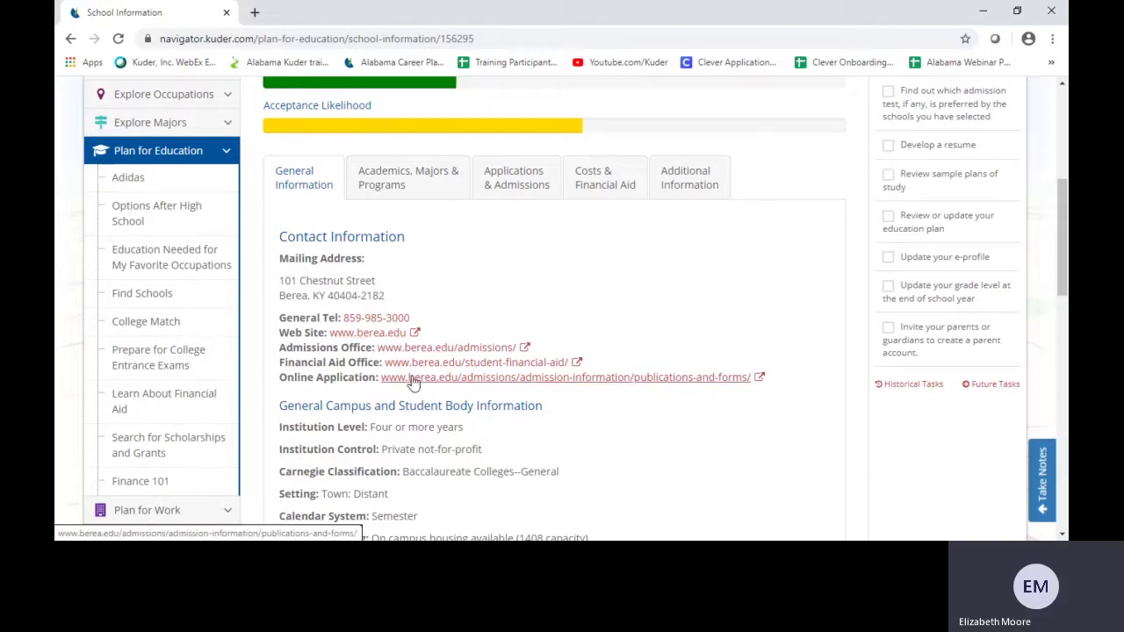
Review Berea College's Academics, Majors & Programs, highlighting the AP credit and dual enrollment opportunities and checking the degree areas awarded.
{"action": "left_click", "coordinate": [429, 184]}
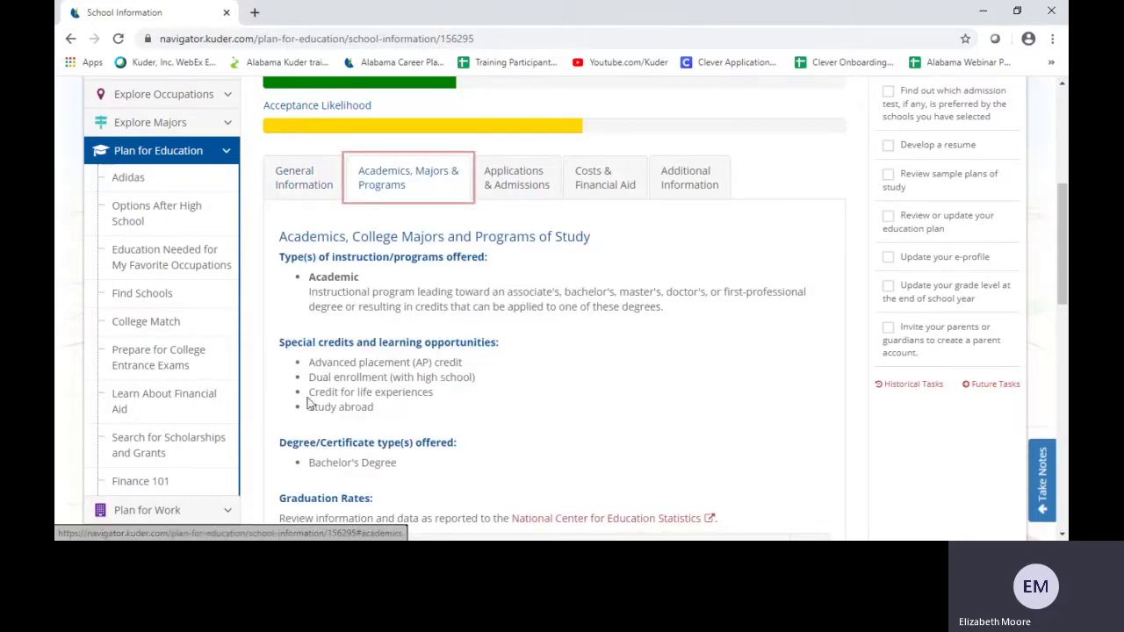
{"action": "left_click_drag", "start_coordinate": [308, 362], "coordinate": [482, 380]}
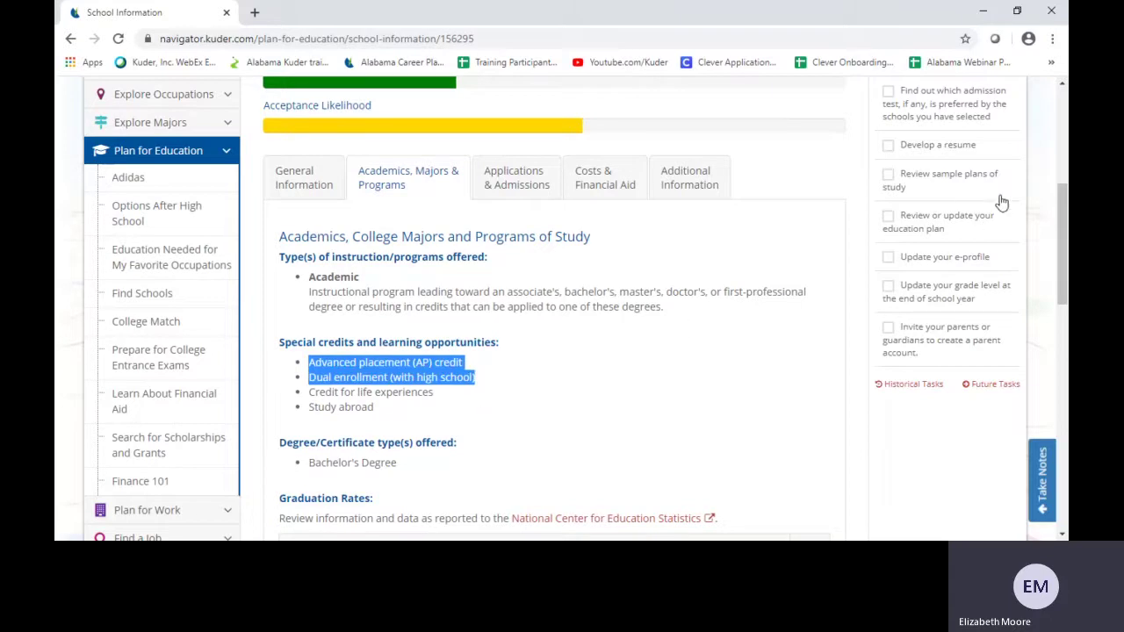
{"action": "left_click_drag", "start_coordinate": [1063, 221], "coordinate": [1063, 283]}
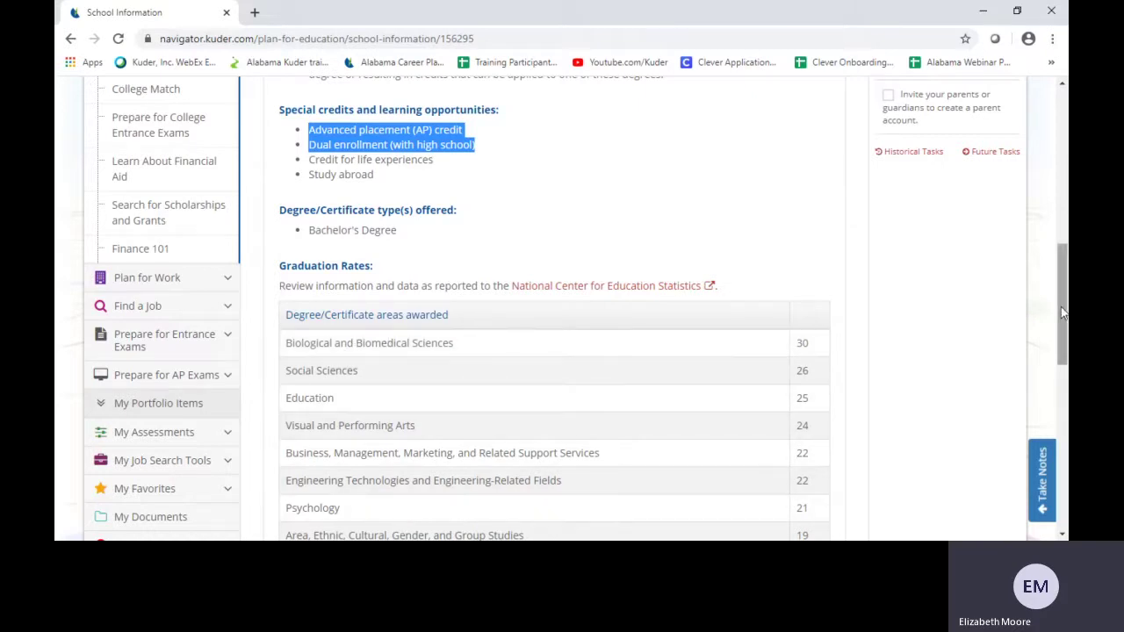
{"action": "left_click_drag", "start_coordinate": [1067, 303], "coordinate": [1066, 246]}
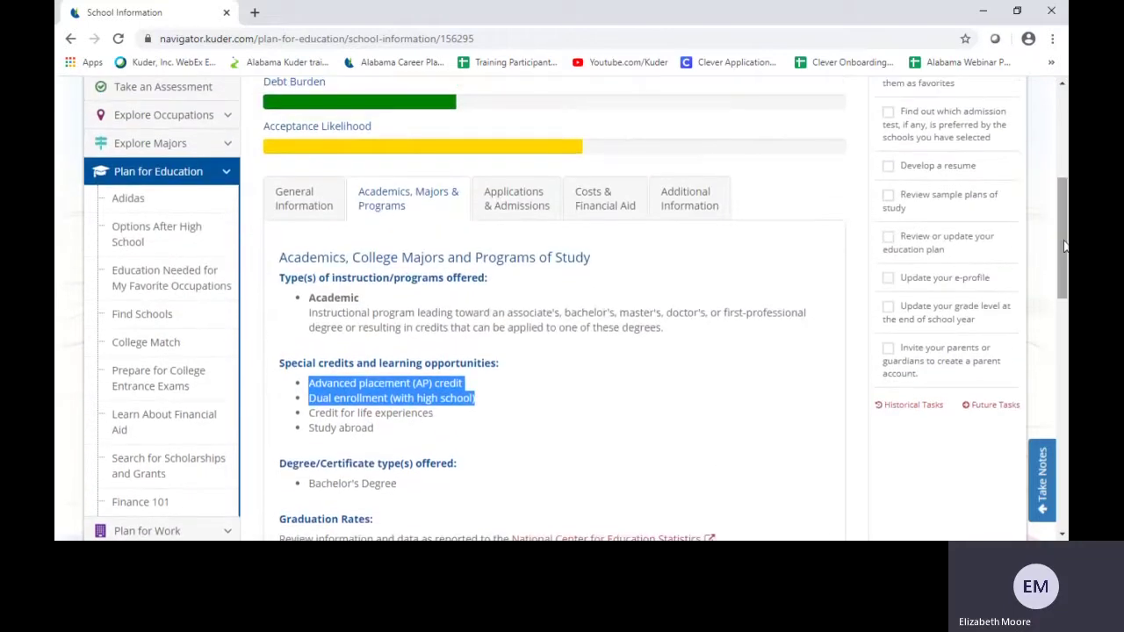
Review Berea College's Applications & Admissions information, highlighting the application fee and checking the admission requirements and statistics.
{"action": "left_click", "coordinate": [524, 213]}
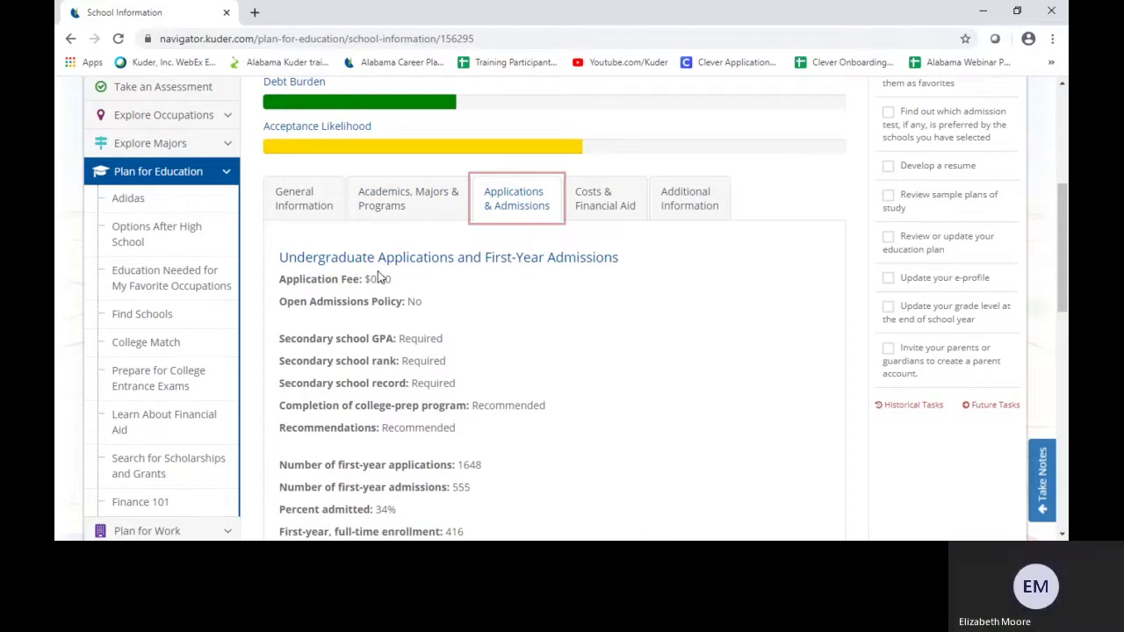
{"action": "left_click_drag", "start_coordinate": [281, 279], "coordinate": [398, 275]}
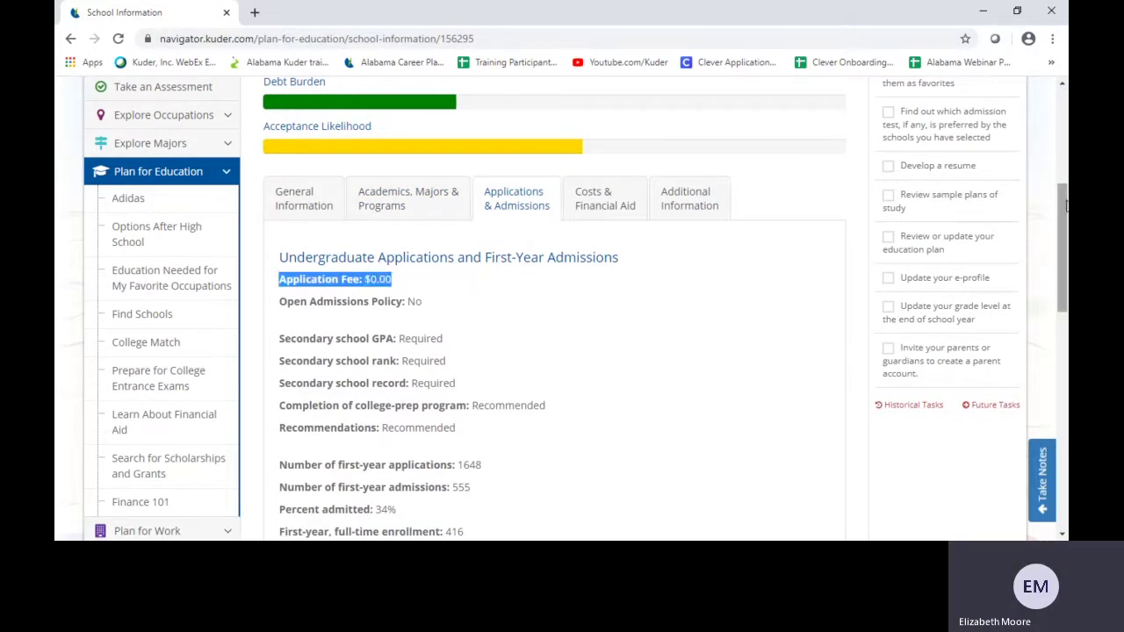
{"action": "left_click_drag", "start_coordinate": [1065, 190], "coordinate": [1066, 274]}
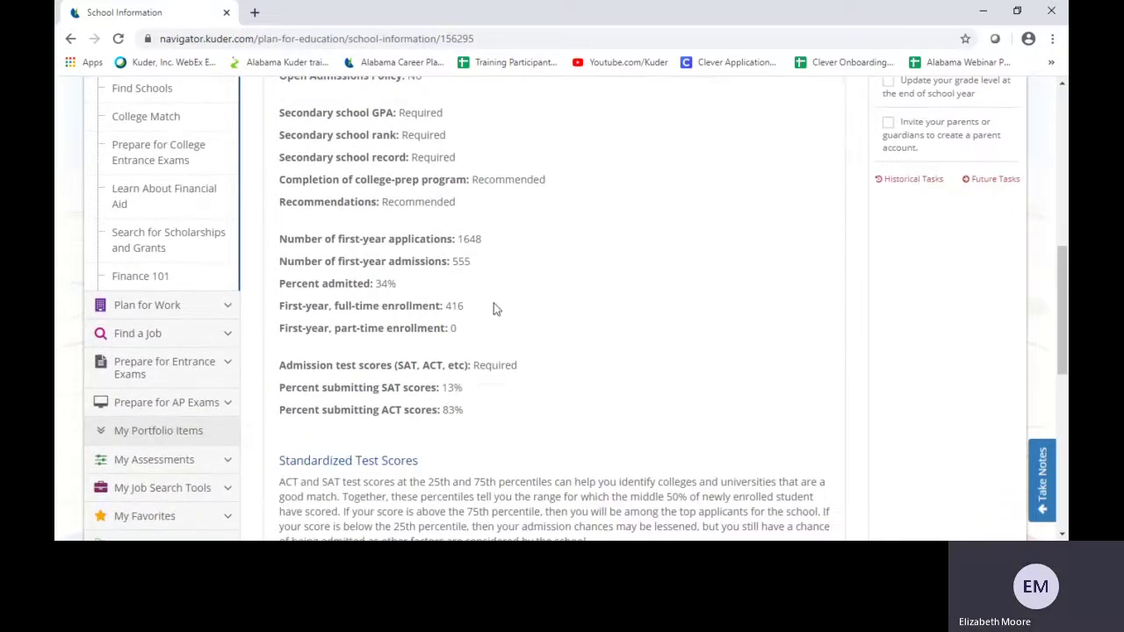
Highlight Berea College's percent admitted and percent submitting SAT scores, and review the SAT and ACT percentile ranges.
{"action": "left_click_drag", "start_coordinate": [283, 284], "coordinate": [397, 295]}
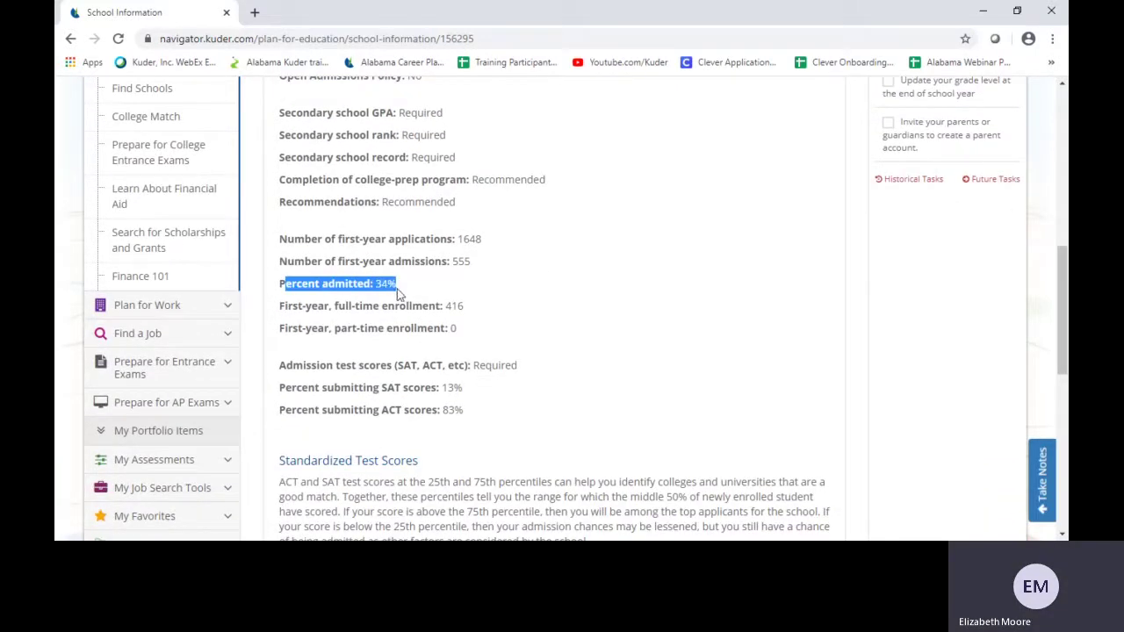
{"action": "left_click_drag", "start_coordinate": [441, 411], "coordinate": [466, 392]}
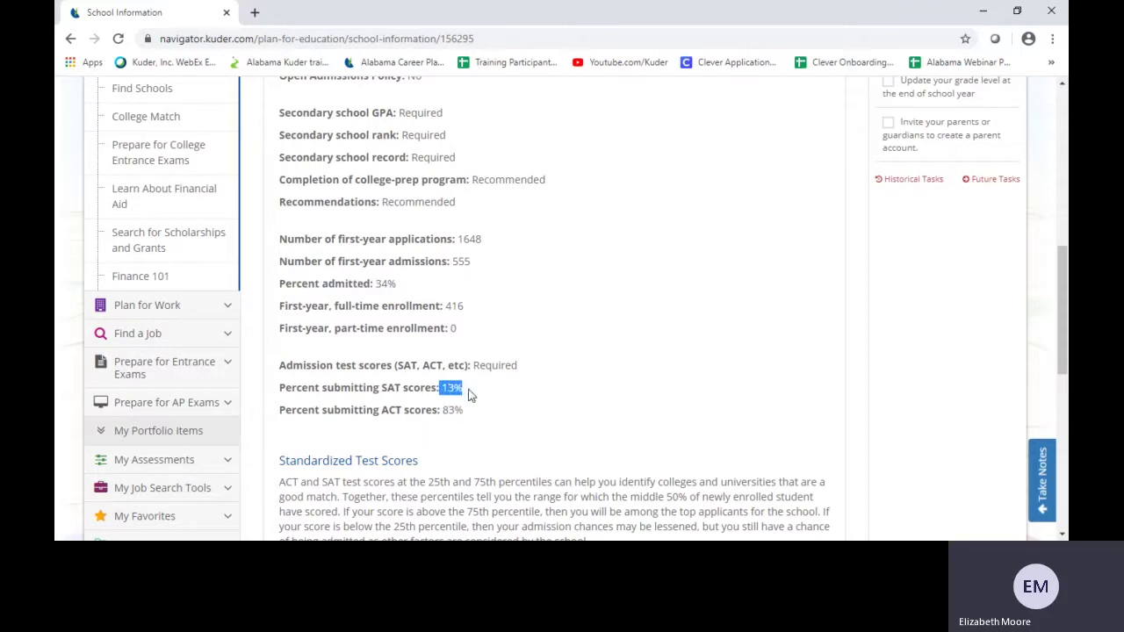
{"action": "left_click_drag", "start_coordinate": [1068, 303], "coordinate": [961, 430]}
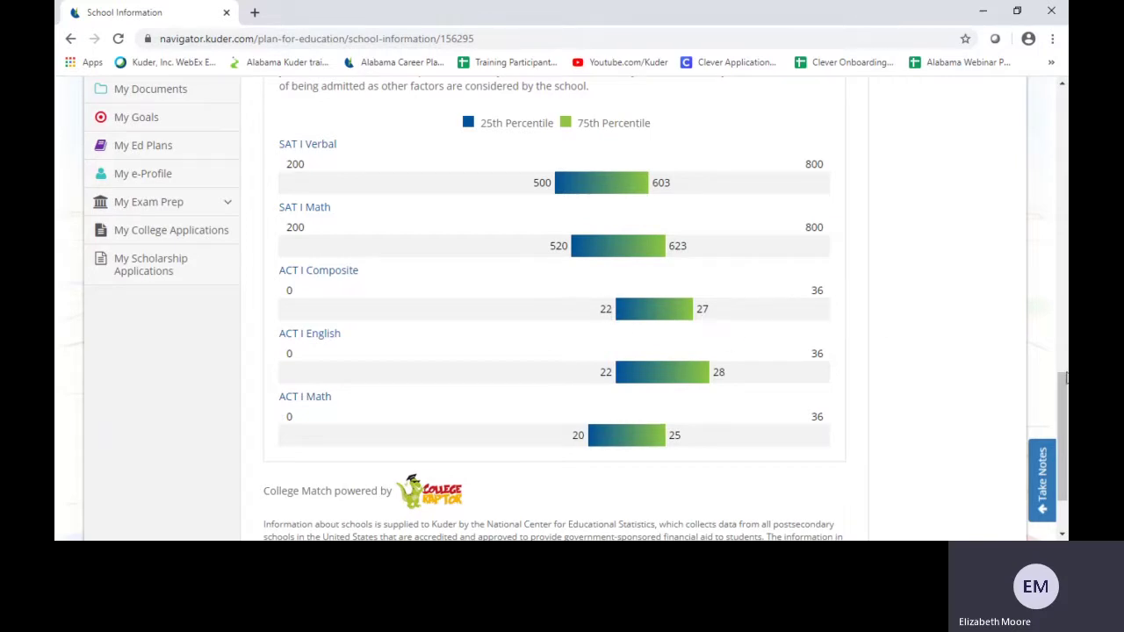
Open Berea College's Costs & Financial Aid information and review the cost comparison and sticker price breakdown.
{"action": "left_click_drag", "start_coordinate": [1060, 364], "coordinate": [1060, 193]}
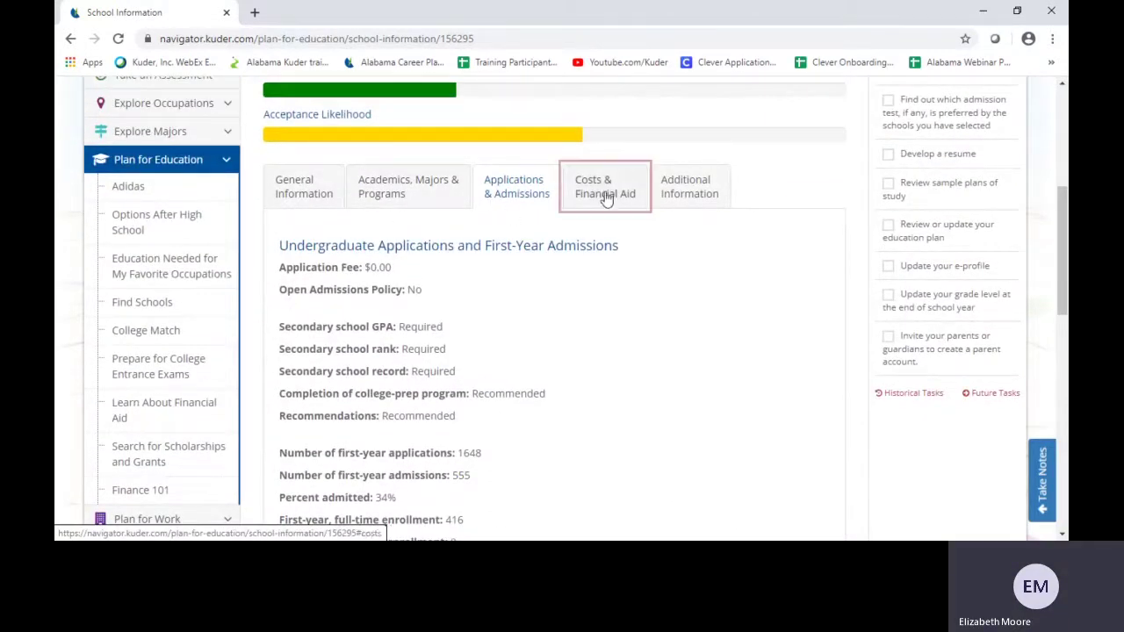
{"action": "left_click", "coordinate": [606, 195]}
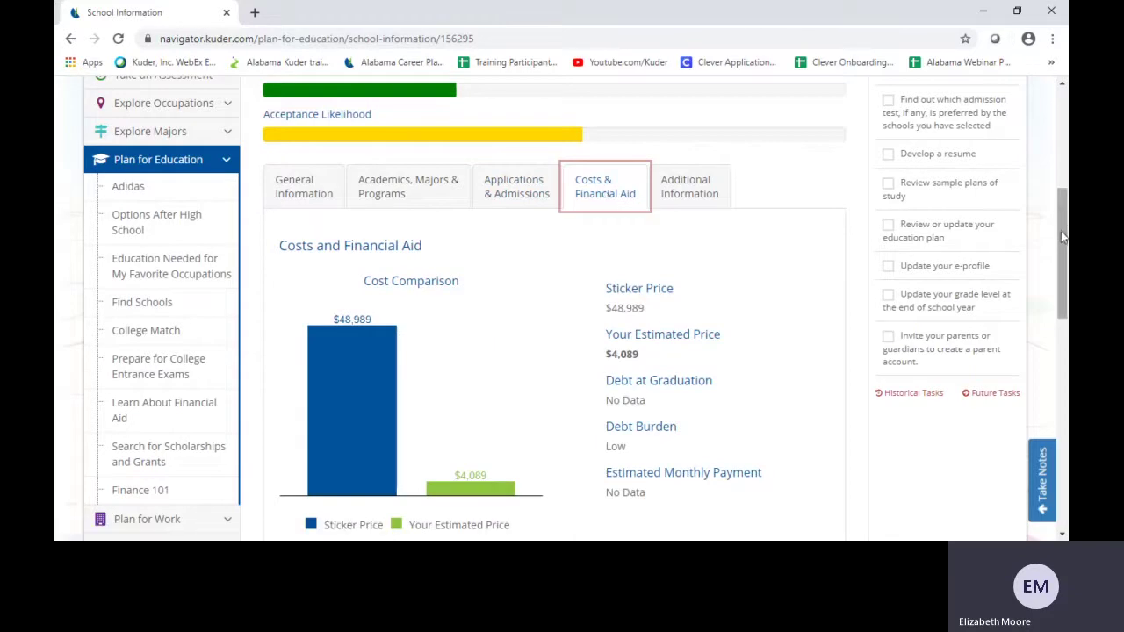
{"action": "left_click_drag", "start_coordinate": [1063, 235], "coordinate": [1063, 265]}
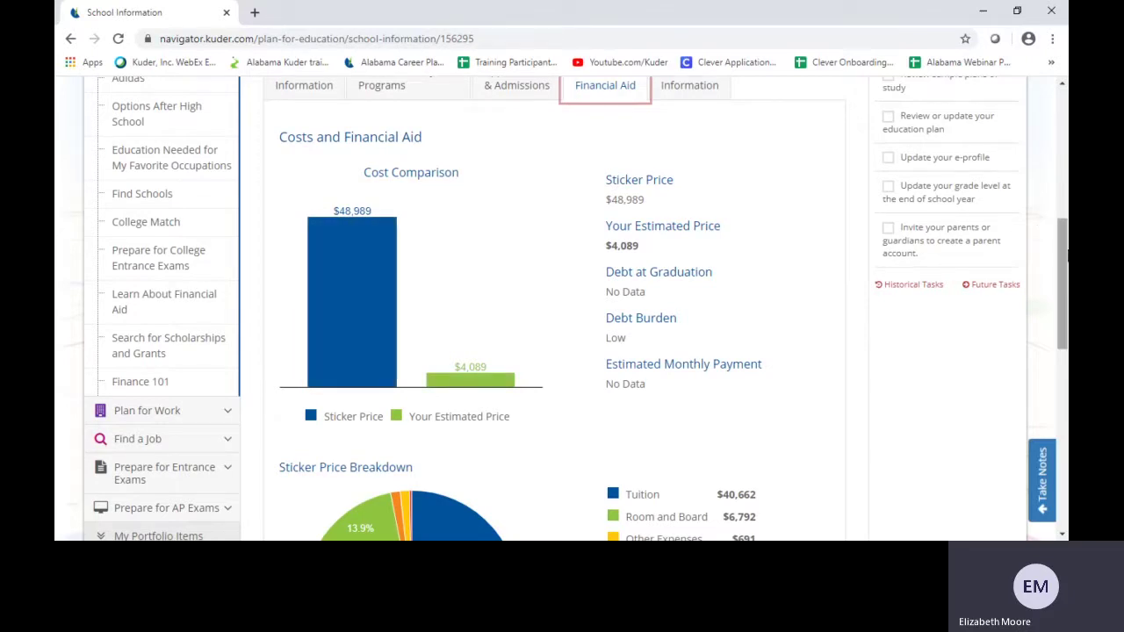
{"action": "left_click_drag", "start_coordinate": [1065, 273], "coordinate": [1067, 334]}
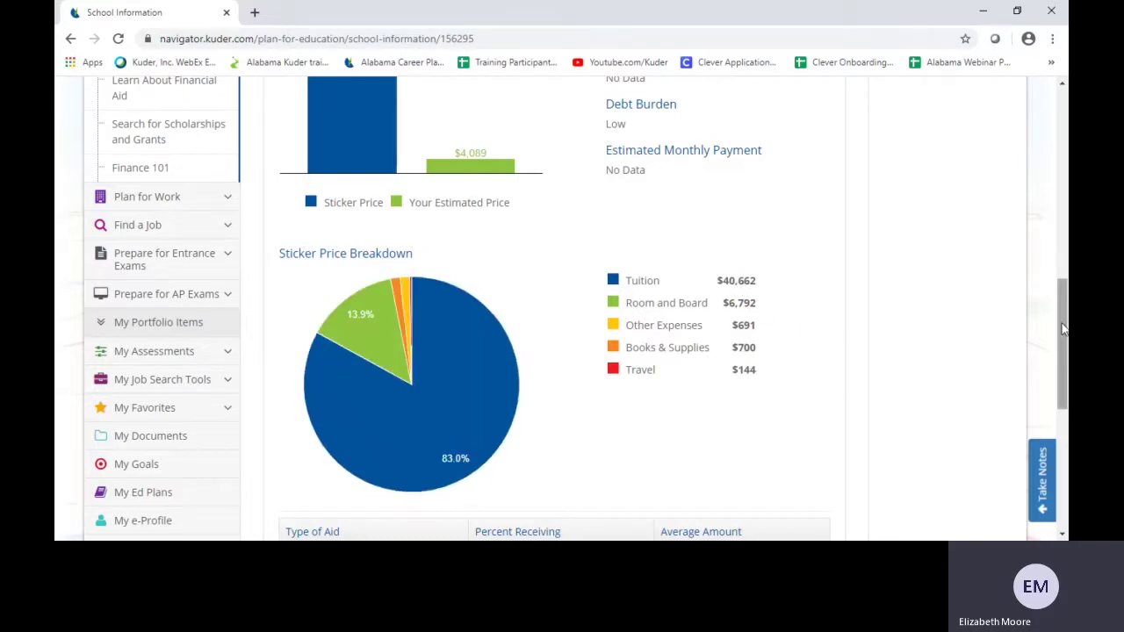
{"action": "left_click_drag", "start_coordinate": [1065, 327], "coordinate": [1065, 274]}
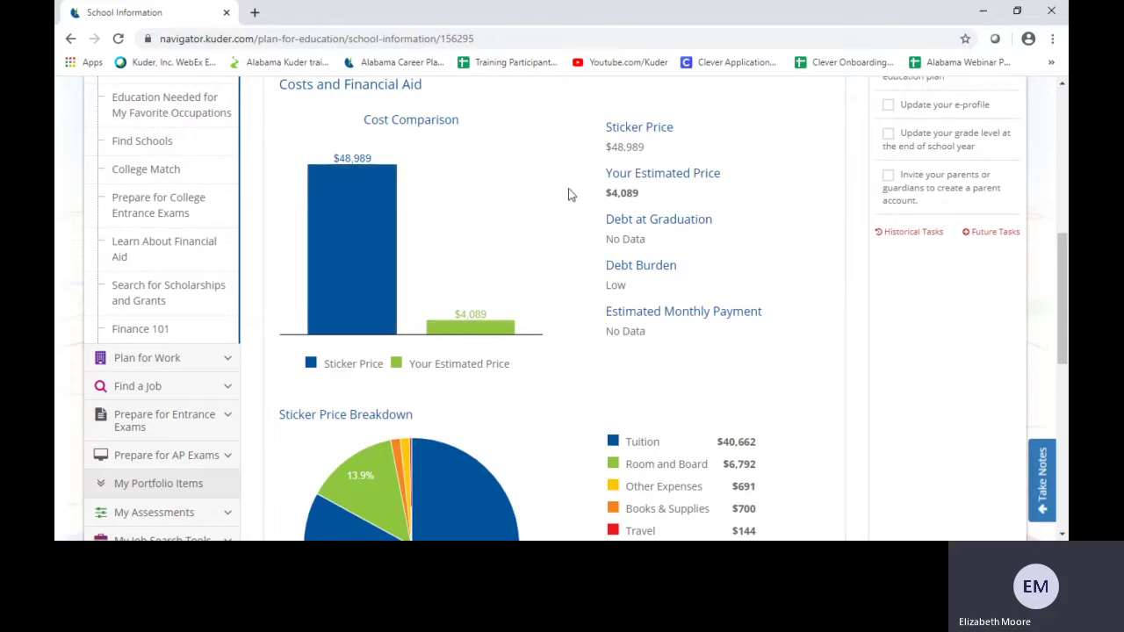
Highlight the debt and estimated monthly payment details, and review the financial aid table, highlighting the average federal grant amount.
{"action": "left_click_drag", "start_coordinate": [605, 220], "coordinate": [680, 383]}
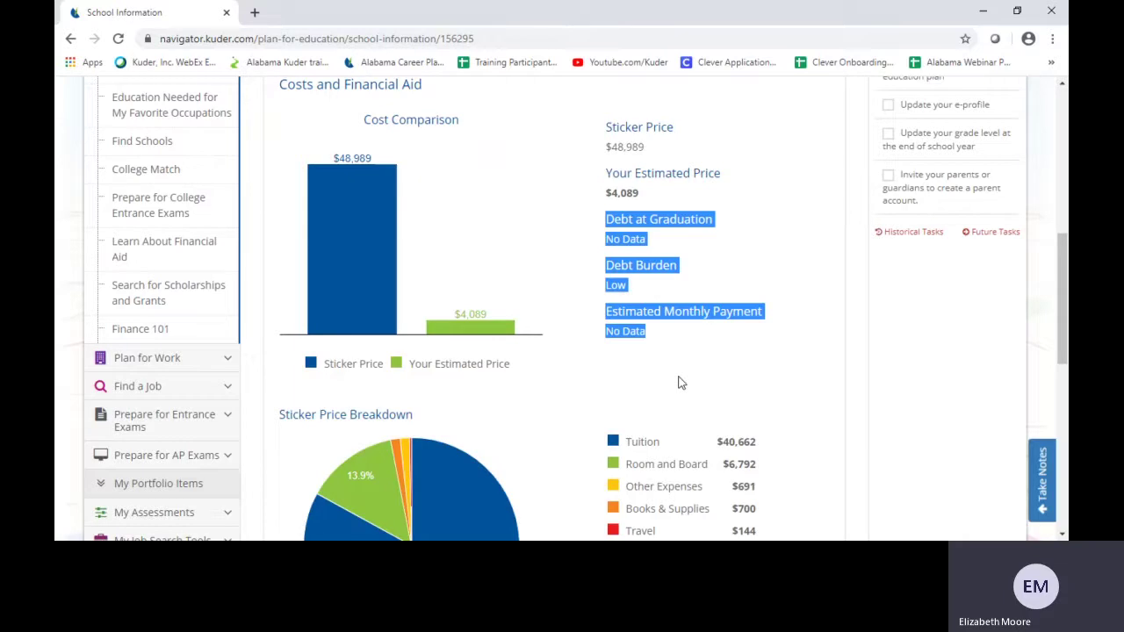
{"action": "left_click_drag", "start_coordinate": [1063, 283], "coordinate": [1064, 408]}
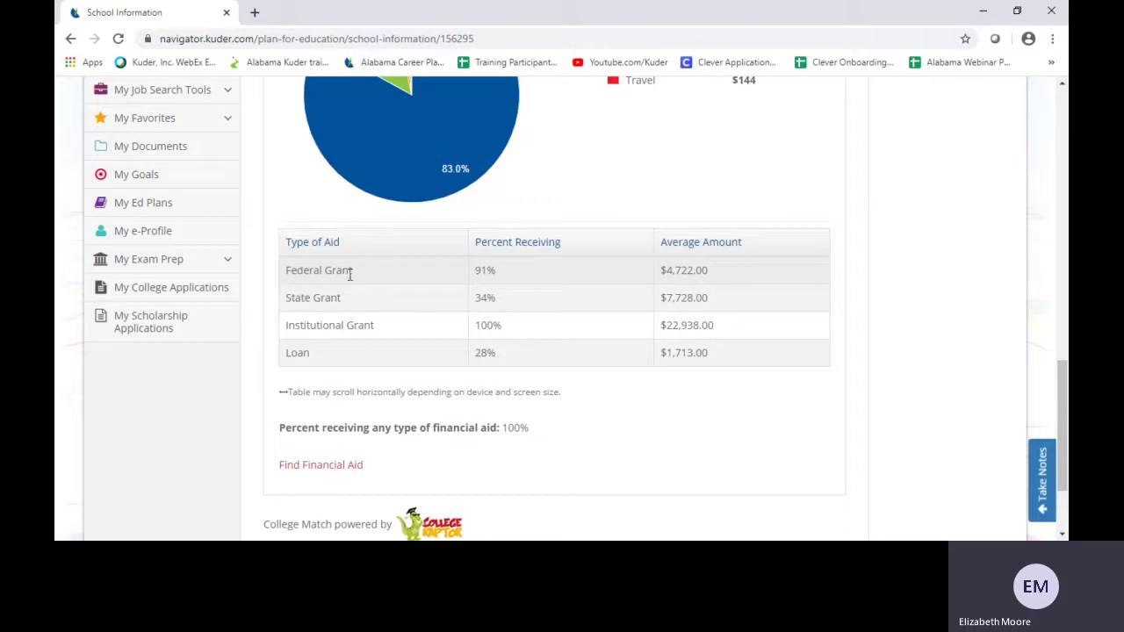
{"action": "double_click", "coordinate": [678, 272]}
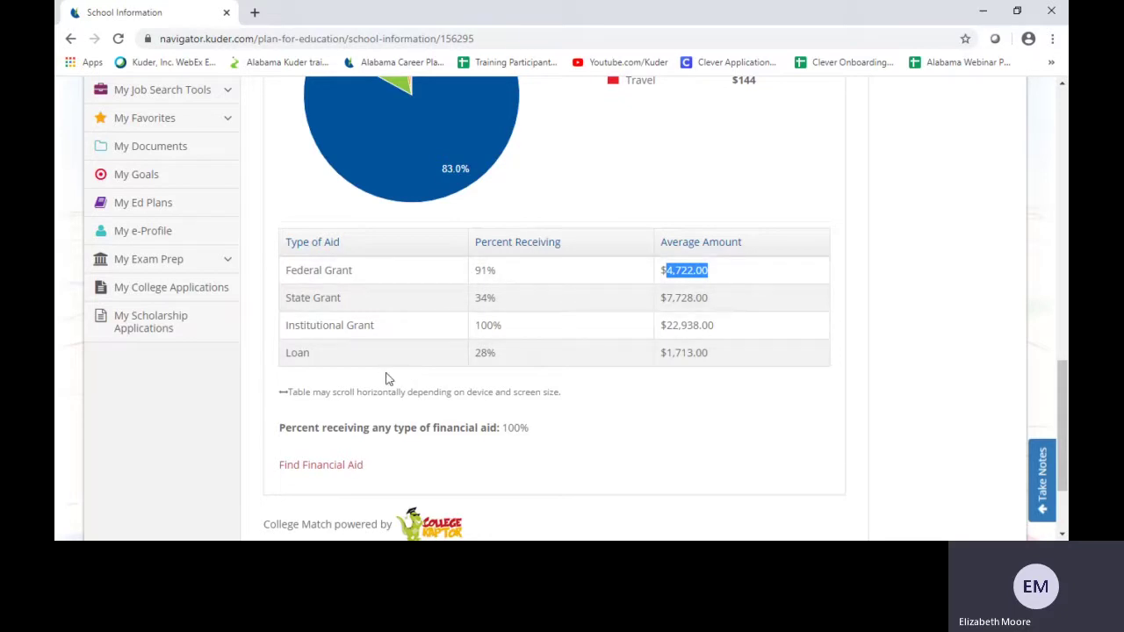
Point out the save-to-favorites option for Berea College and locate My Favorite Schools among the portfolio items.
{"action": "left_click_drag", "start_coordinate": [1063, 376], "coordinate": [1065, 133]}
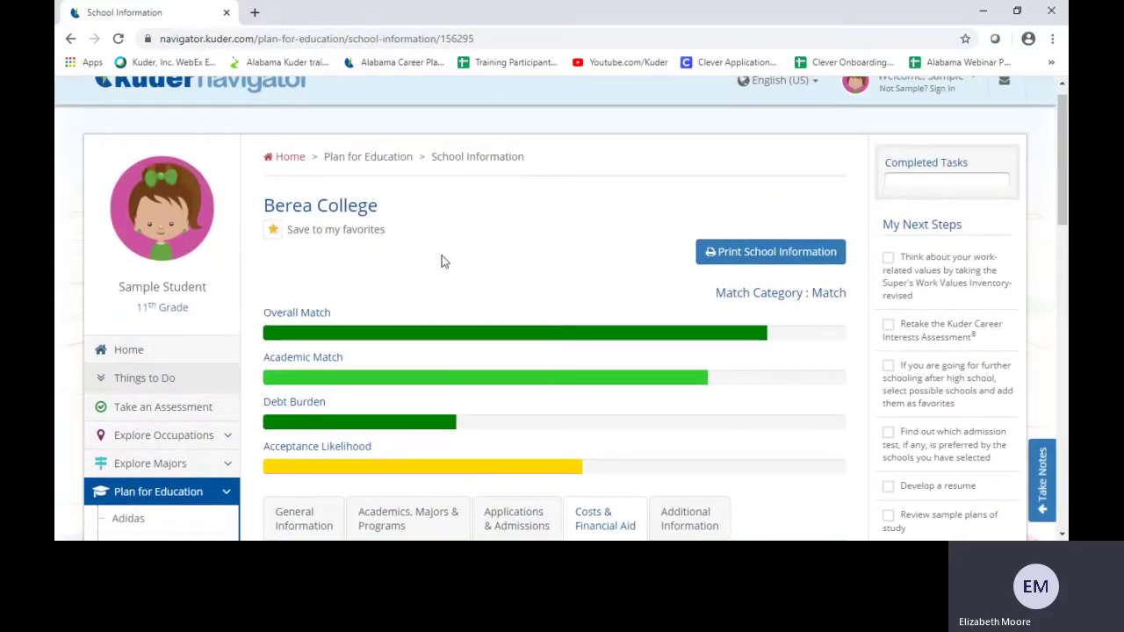
{"action": "left_click", "coordinate": [275, 231]}
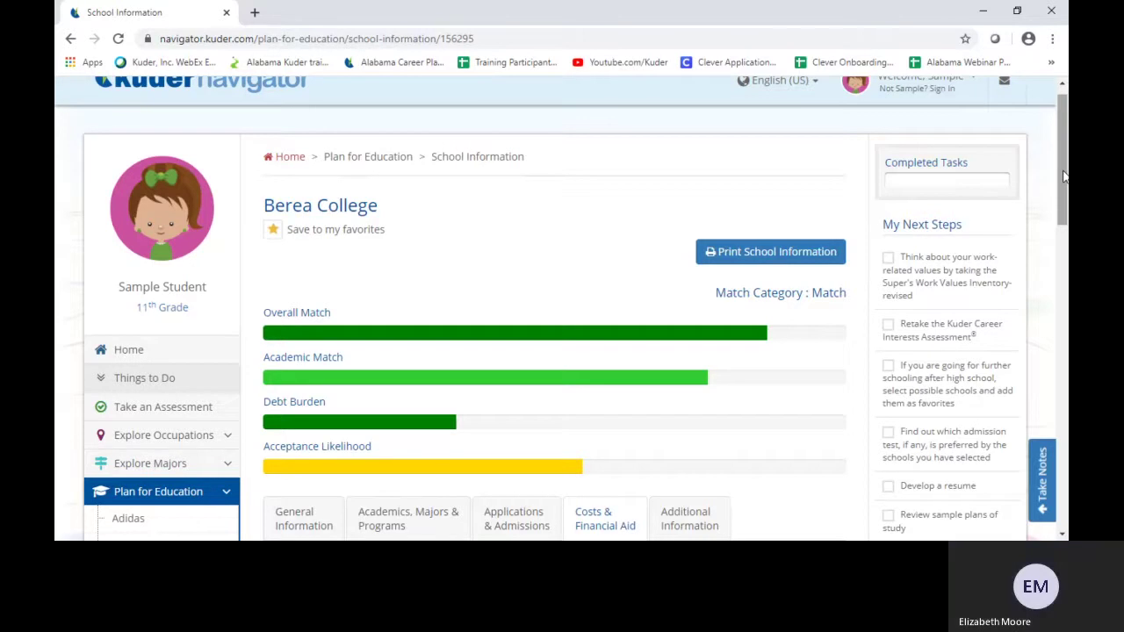
{"action": "left_click_drag", "start_coordinate": [1065, 176], "coordinate": [1068, 262]}
{"action": "scroll", "coordinate": [586, 195], "scroll_direction": "down", "scroll_amount": 2}
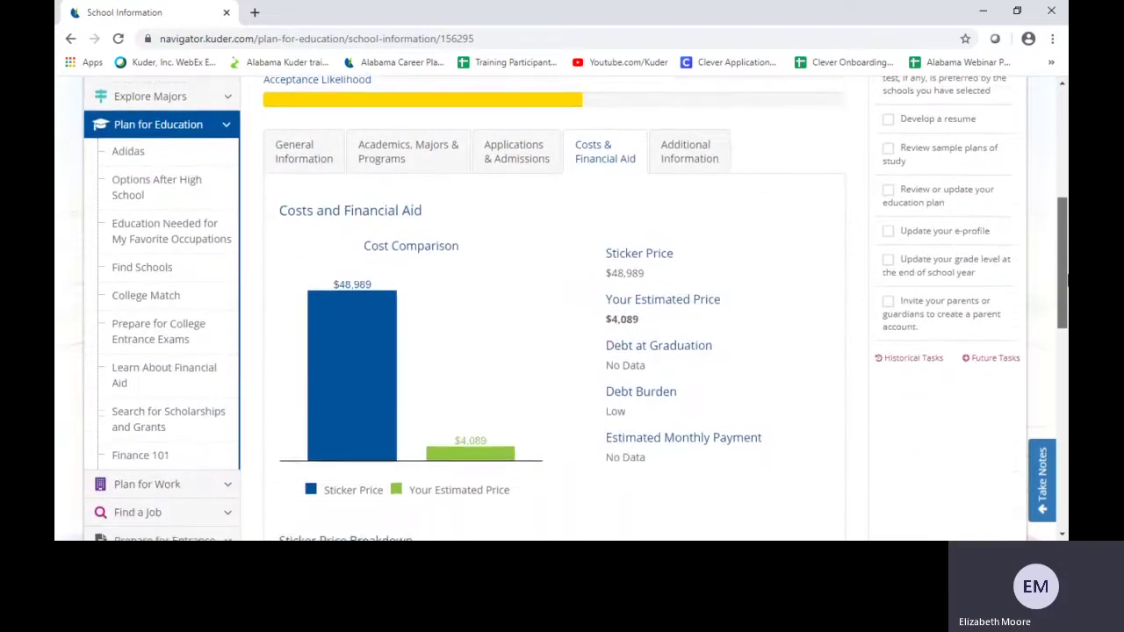
{"action": "left_click", "coordinate": [214, 114]}
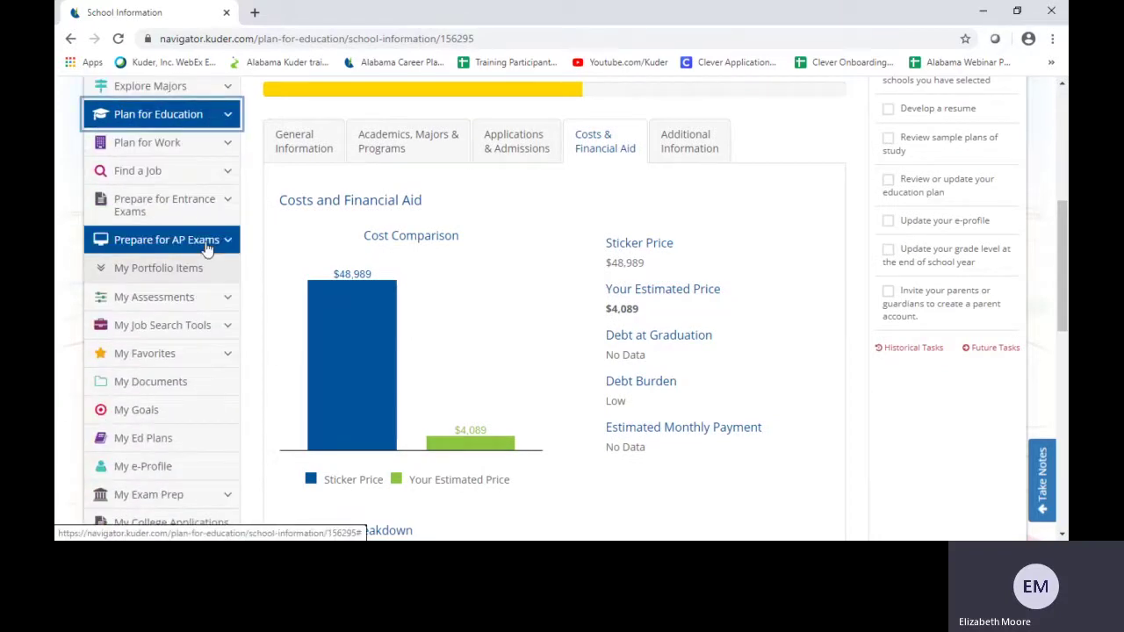
{"action": "left_click", "coordinate": [173, 357]}
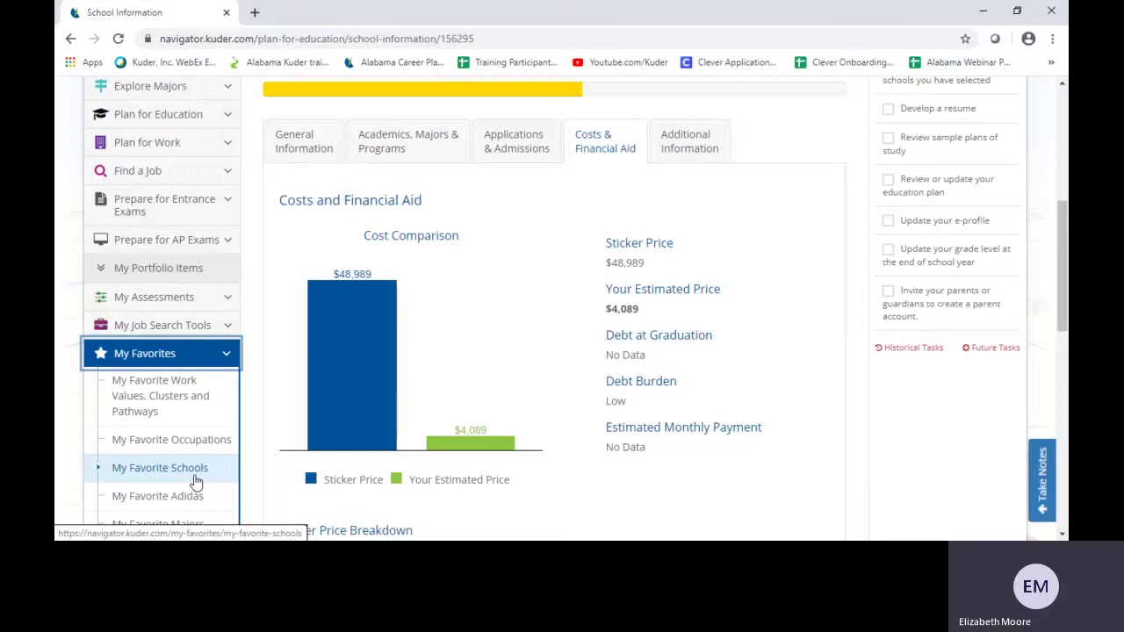
{"action": "left_click", "coordinate": [209, 367]}
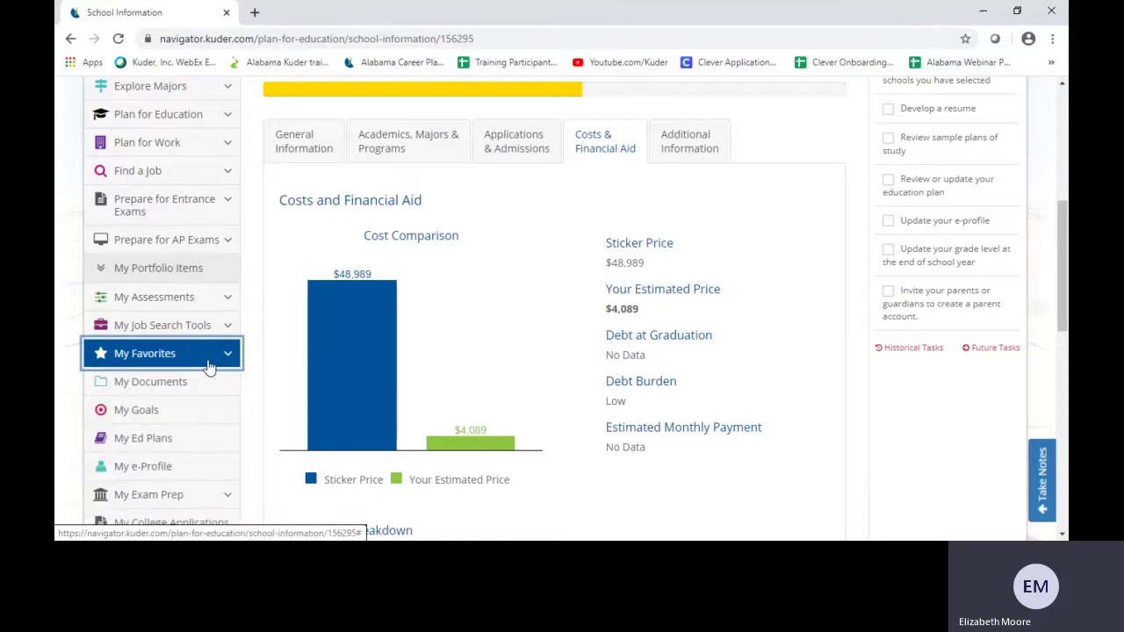
Open Find Schools from the Plan for Education section and expand its filter options.
{"action": "left_click", "coordinate": [225, 115]}
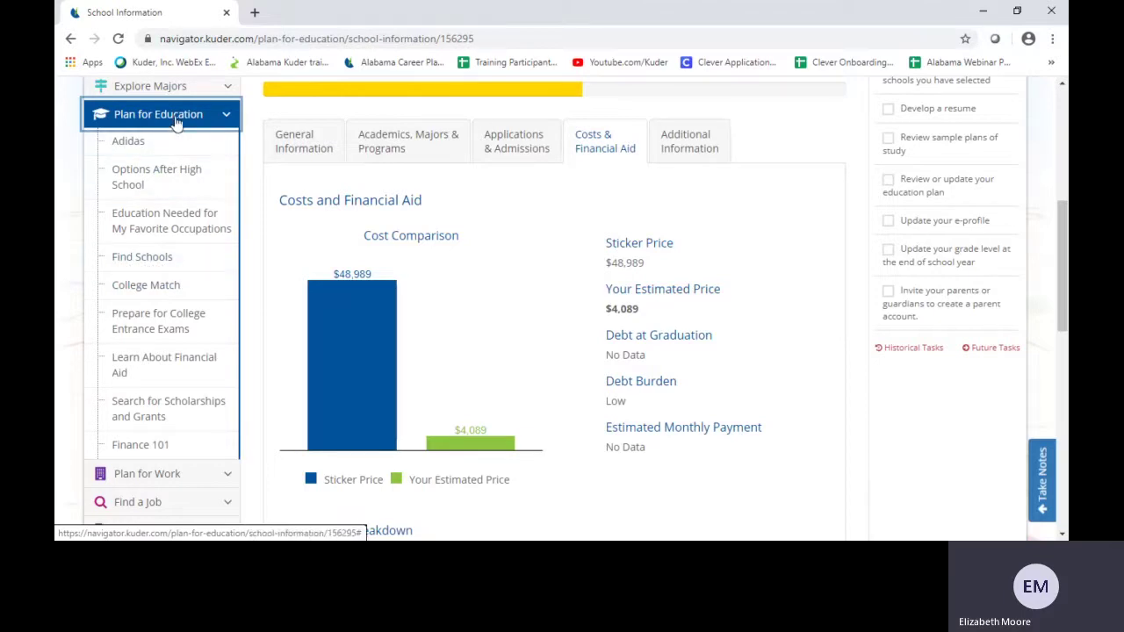
{"action": "left_click", "coordinate": [160, 268]}
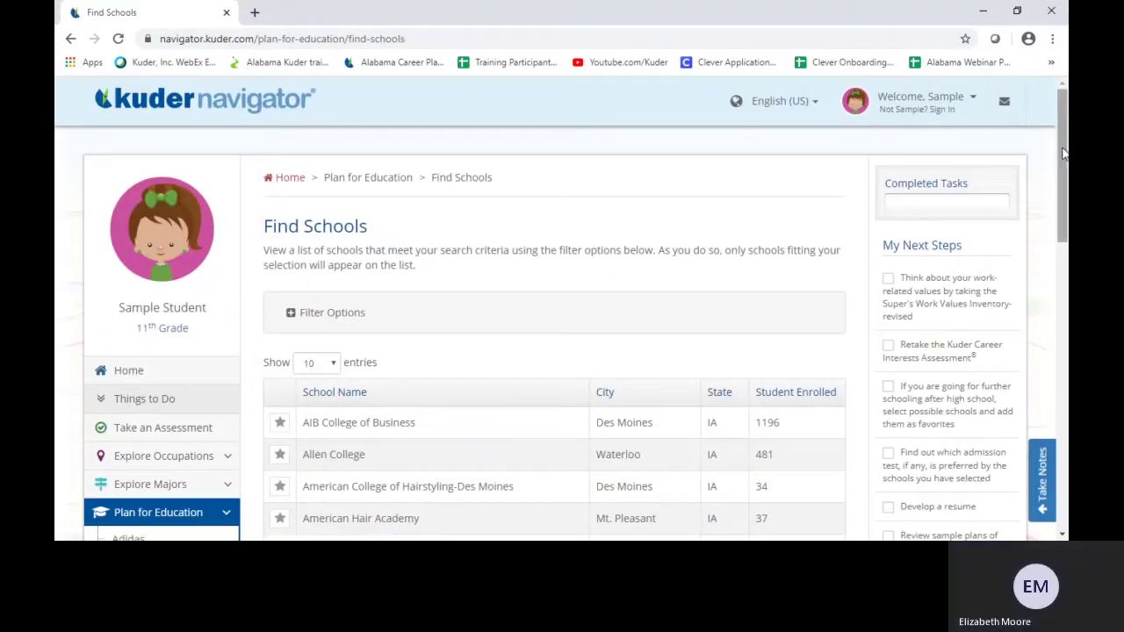
{"action": "left_click_drag", "start_coordinate": [1063, 154], "coordinate": [1063, 199]}
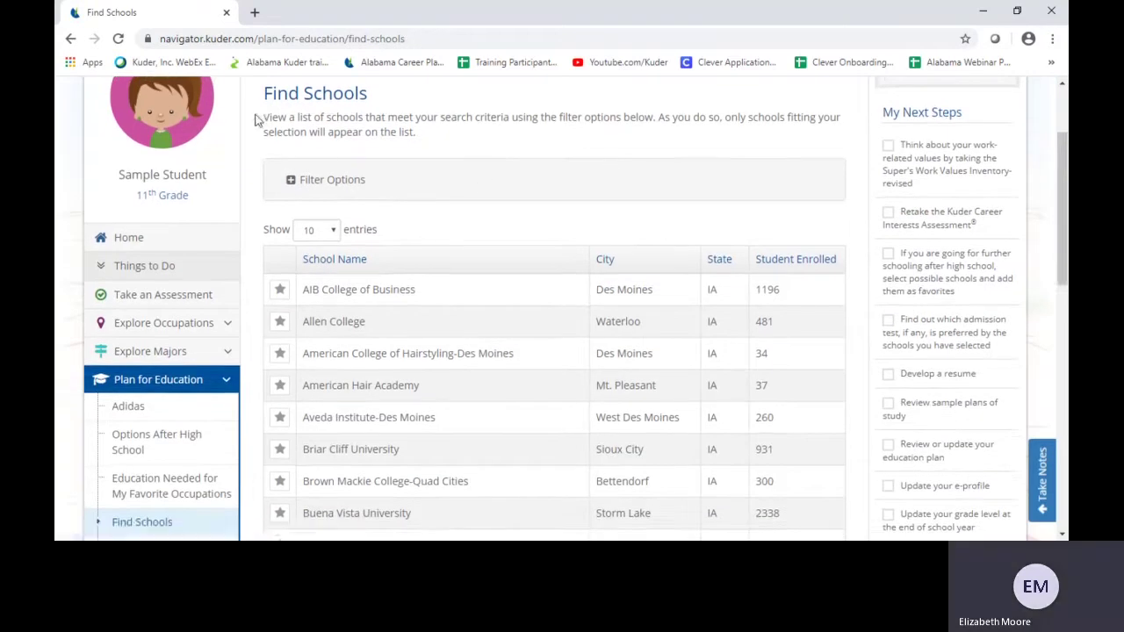
{"action": "left_click", "coordinate": [291, 181]}
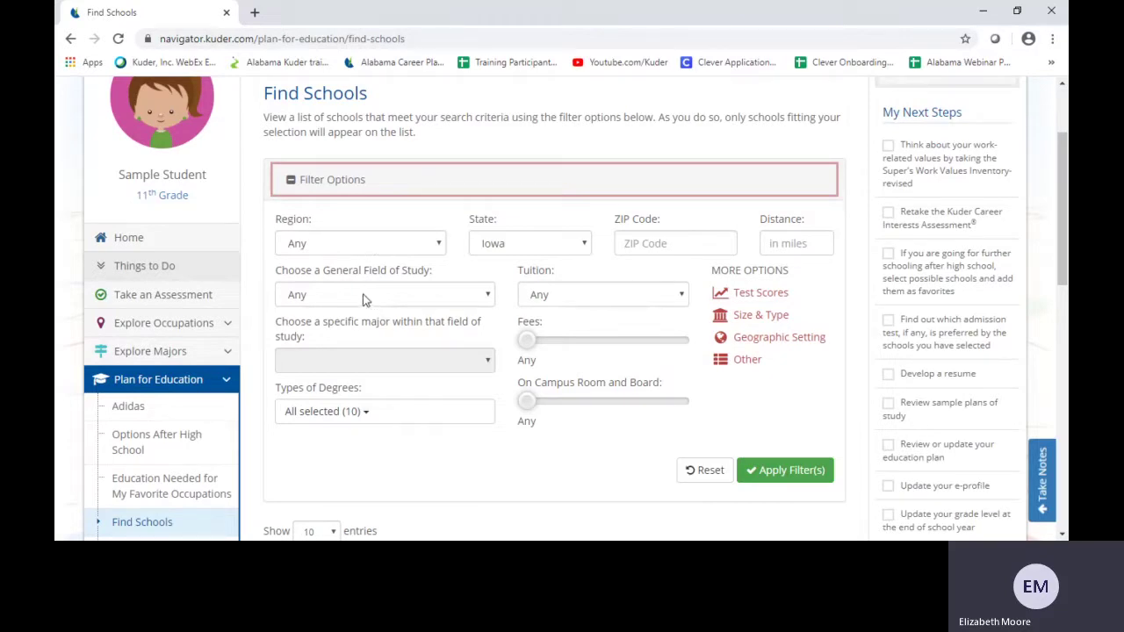
Check the Geographic Setting filter without changing it, collapse the filter options and look over the list of schools.
{"action": "left_click", "coordinate": [789, 344]}
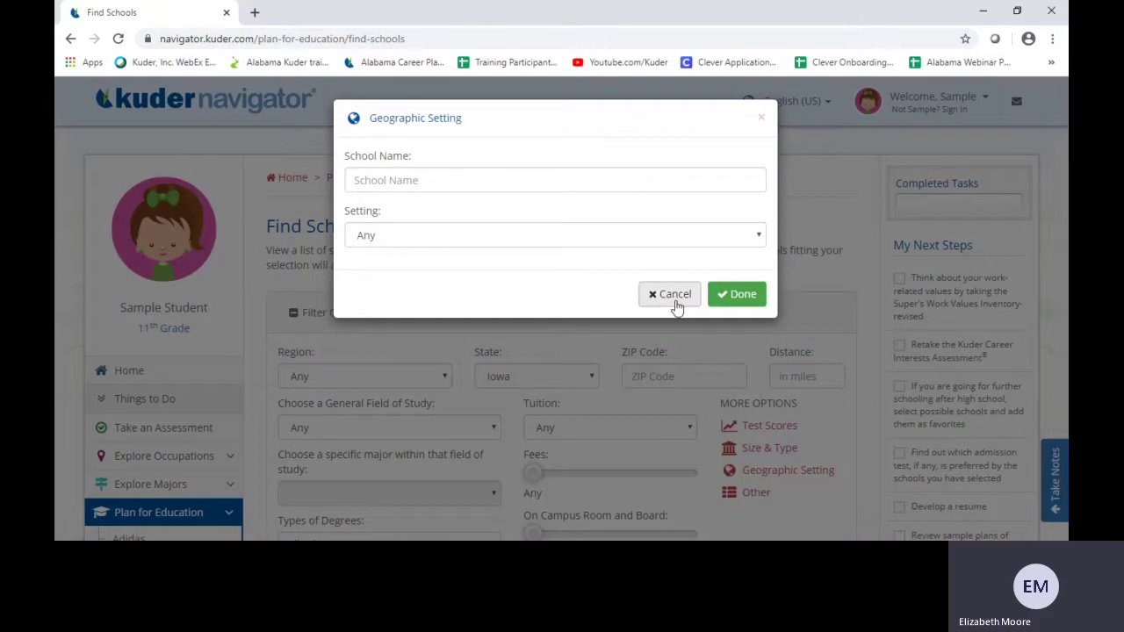
{"action": "left_click", "coordinate": [674, 299]}
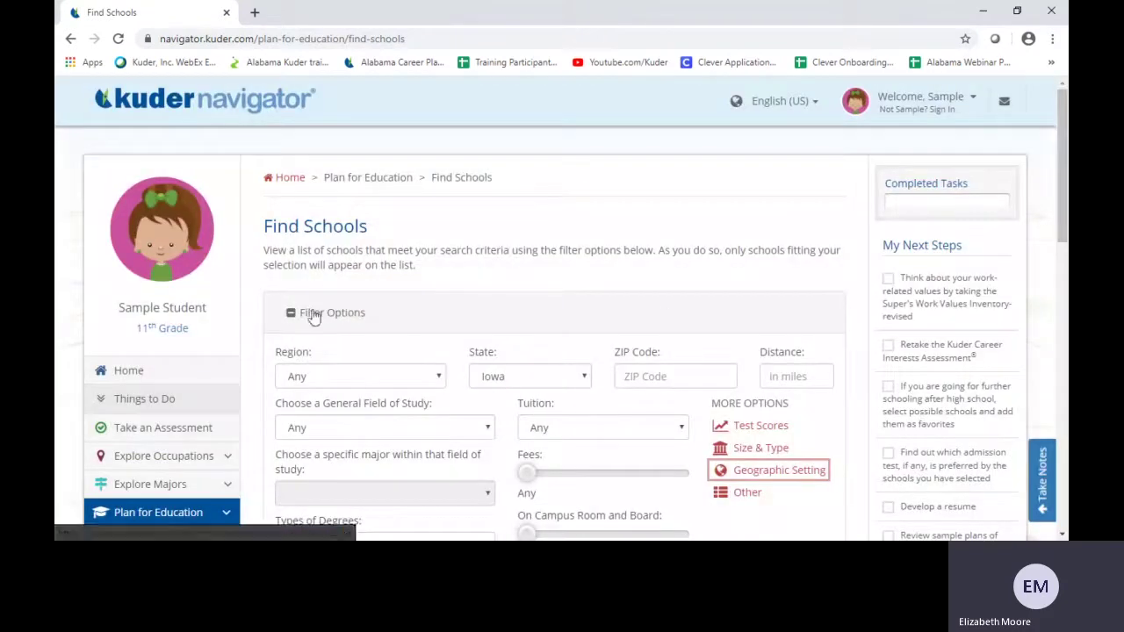
{"action": "left_click", "coordinate": [290, 314]}
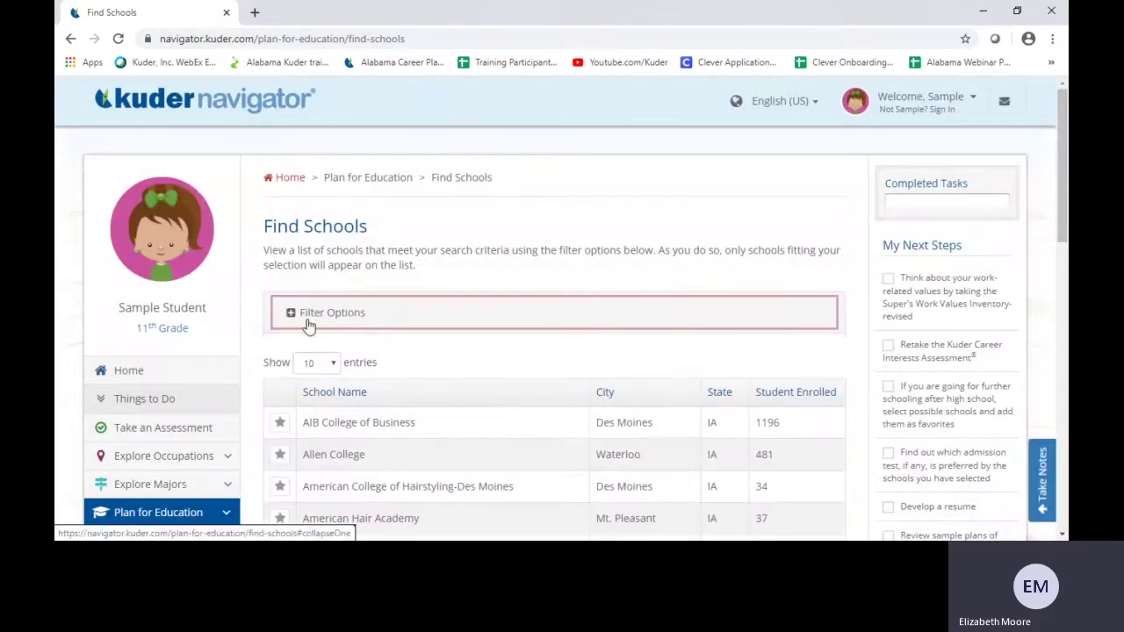
{"action": "scroll", "coordinate": [613, 342], "scroll_direction": "down", "scroll_amount": 2}
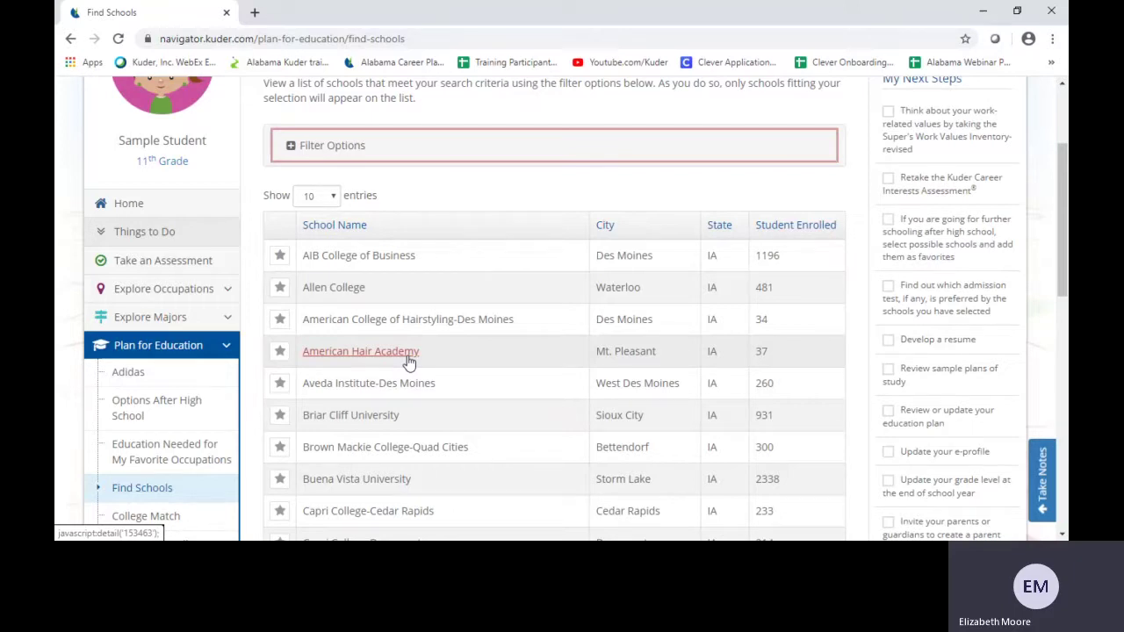
Switch to the Success at Home Slides presentation in PowerPoint and show slide 2 with the customer support and training contacts.
{"action": "left_click", "coordinate": [230, 348]}
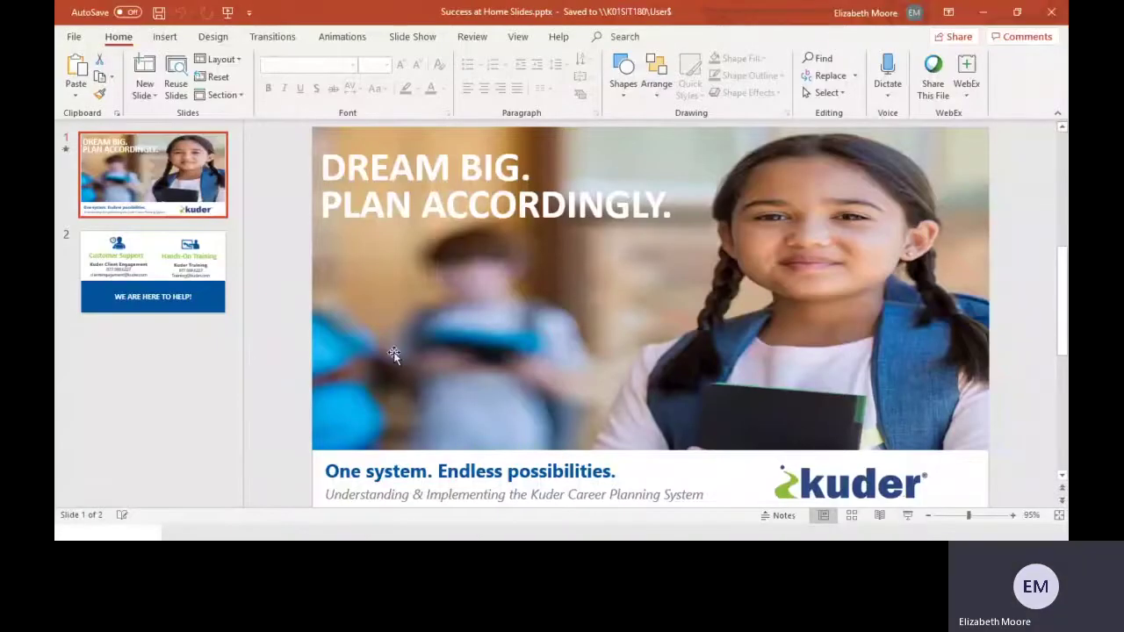
{"action": "left_click", "coordinate": [176, 259]}
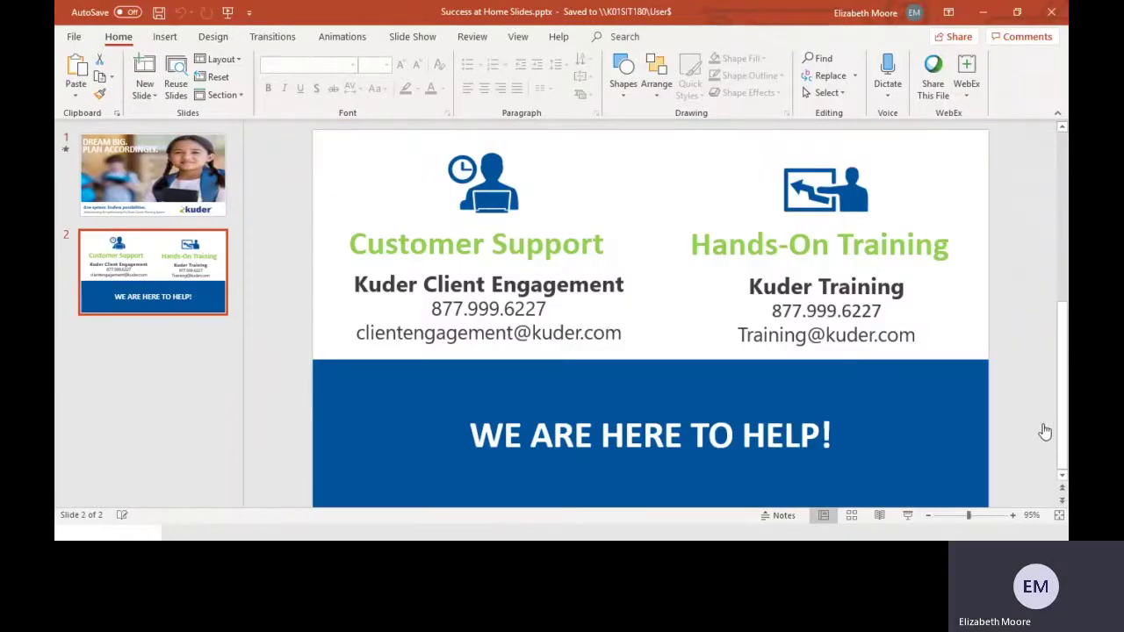